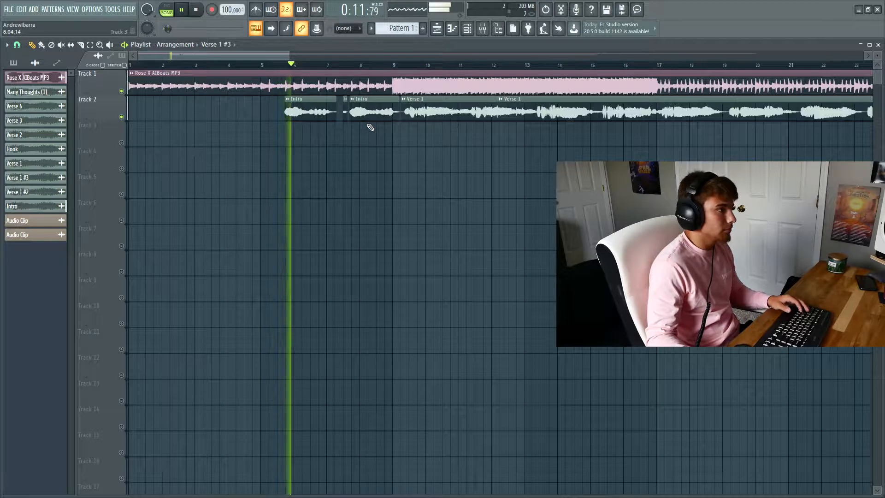
- Show the mixer during playback and inspect the Intro, Verse 4 and Verse 1 tracks
click(483, 29)
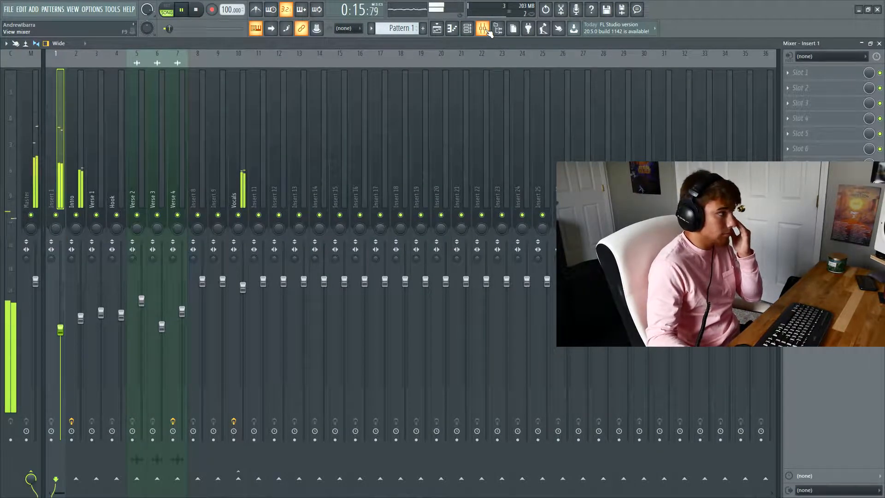
click(83, 171)
click(178, 174)
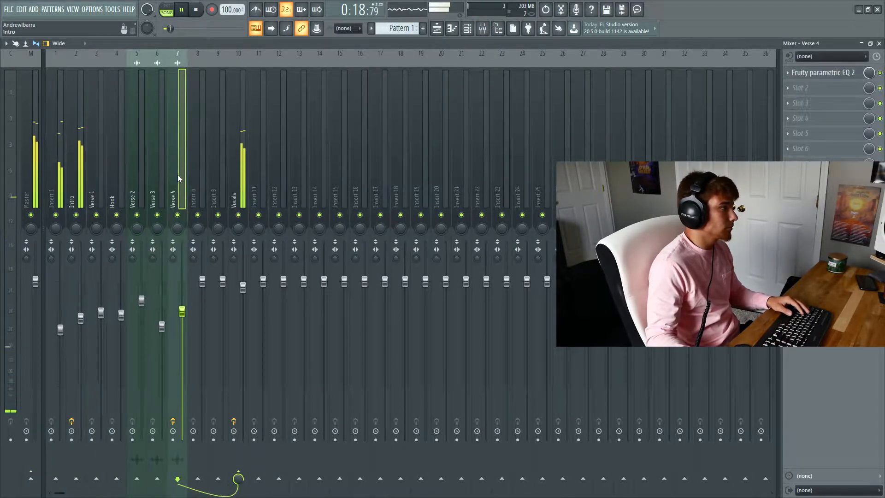
click(96, 165)
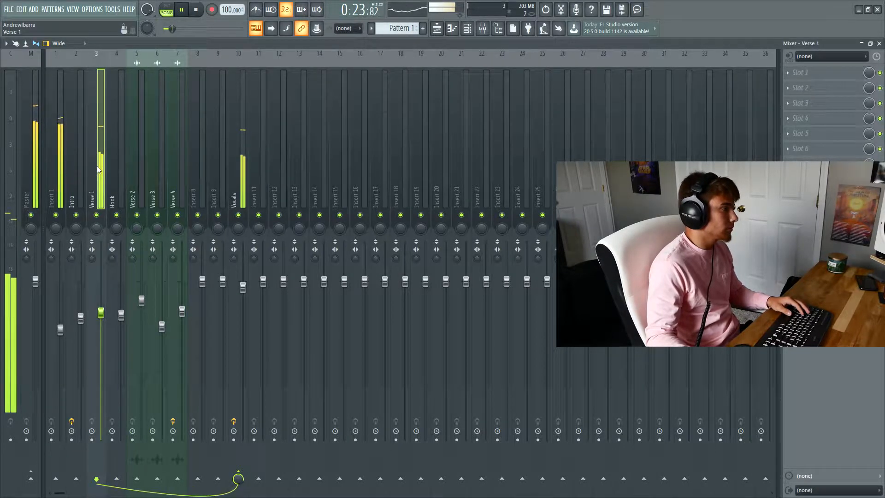
- Return to the playlist, stop playback, place the playhead at the first Intro clip, and look over the full arrangement
click(437, 29)
key(space)
drag(279, 68, 285, 71)
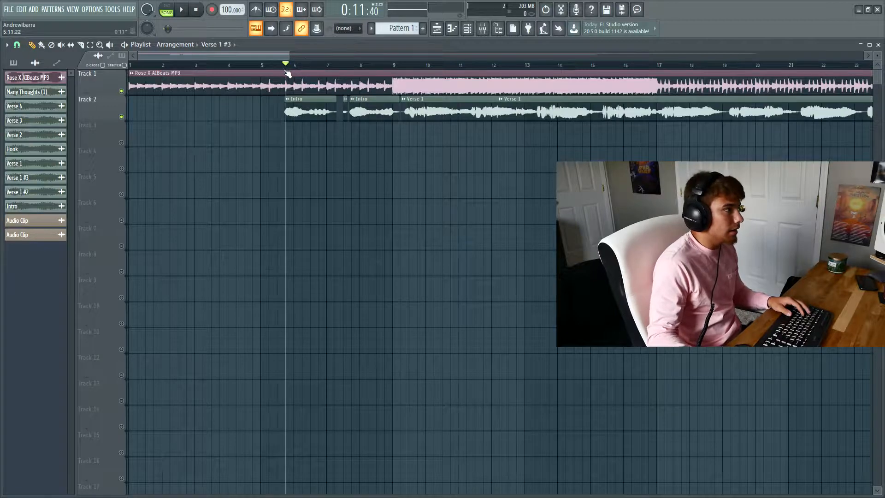
scroll(366, 81, down, 2)
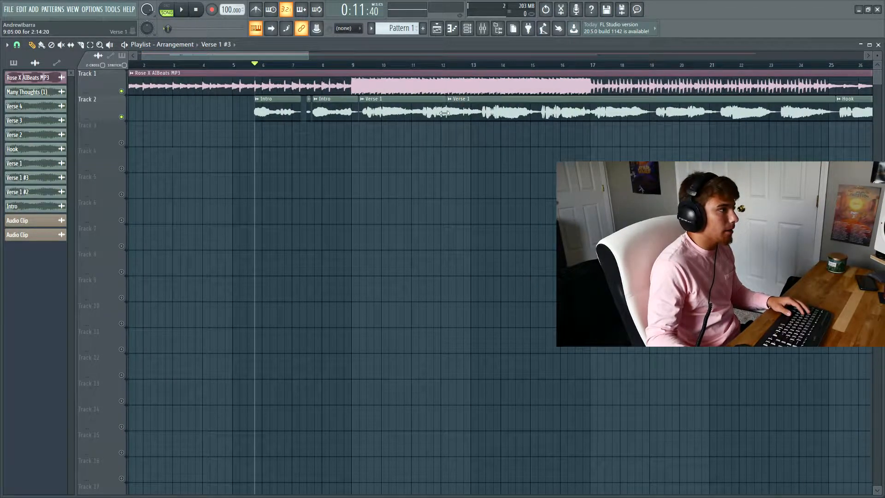
scroll(286, 102, down, 3)
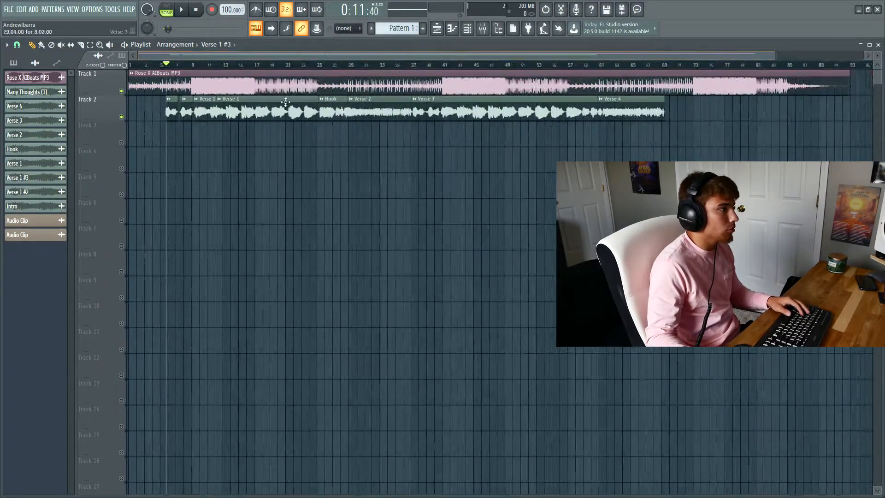
scroll(274, 109, up, 3)
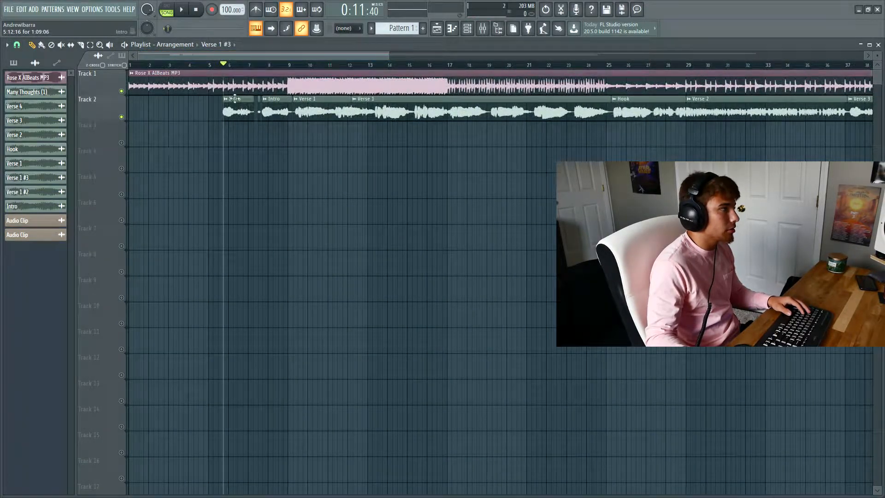
scroll(238, 60, up, 2)
- Audition short passages of the Verse 1 section in the playlist
click(332, 65)
key(space)
click(439, 65)
scroll(442, 68, down, 3)
key(space)
scroll(521, 61, up, 3)
- Play the arrangement from the start of the Hook, skip ahead to just before Verse 2, and pause
click(487, 65)
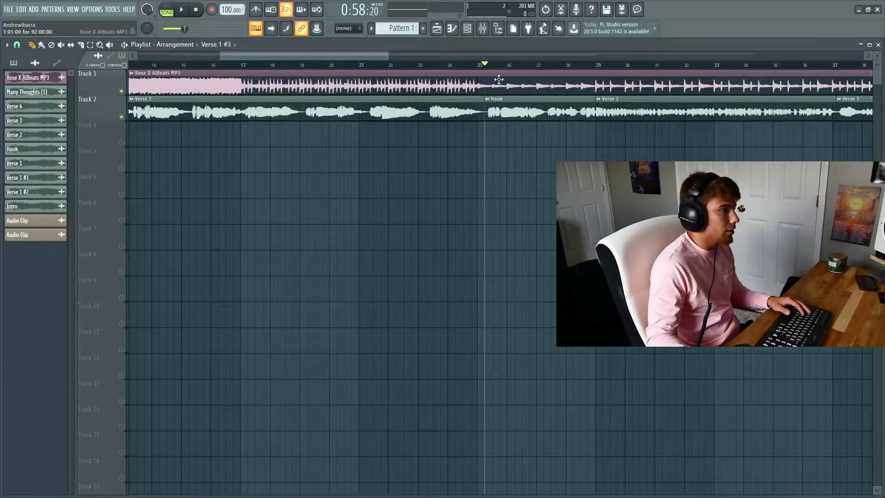
key(space)
click(579, 65)
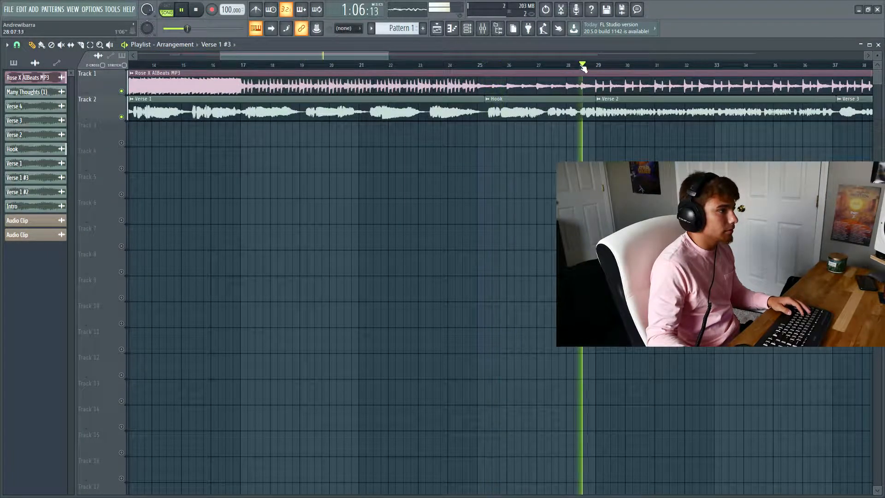
scroll(625, 68, down, 2)
key(space)
- Audition Verse 2 and the transition into Verse 3 in the playlist
click(480, 65)
key(space)
scroll(480, 65, up, 3)
click(472, 65)
click(525, 65)
scroll(524, 69, down, 2)
key(space)
click(488, 65)
key(space)
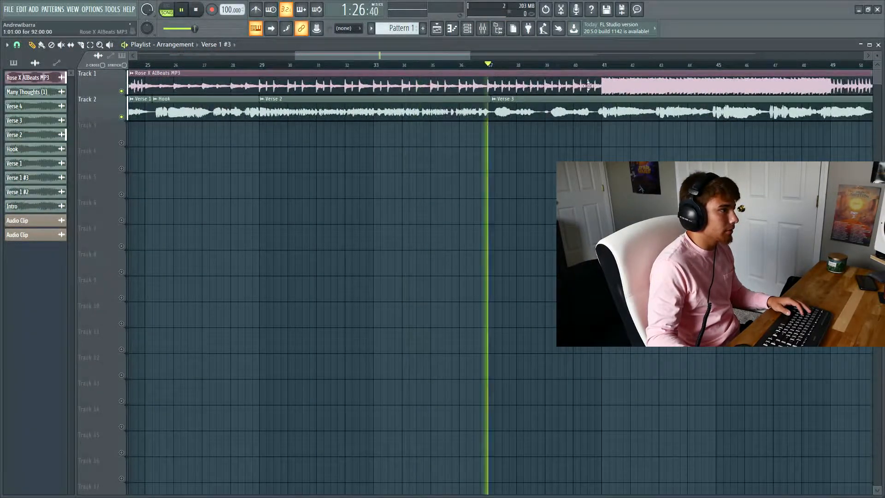
- Audition the start of Verse 4 and stop playback back at the beginning of the song
scroll(625, 67, down, 2)
key(space)
click(609, 67)
key(space)
scroll(591, 65, down, 4)
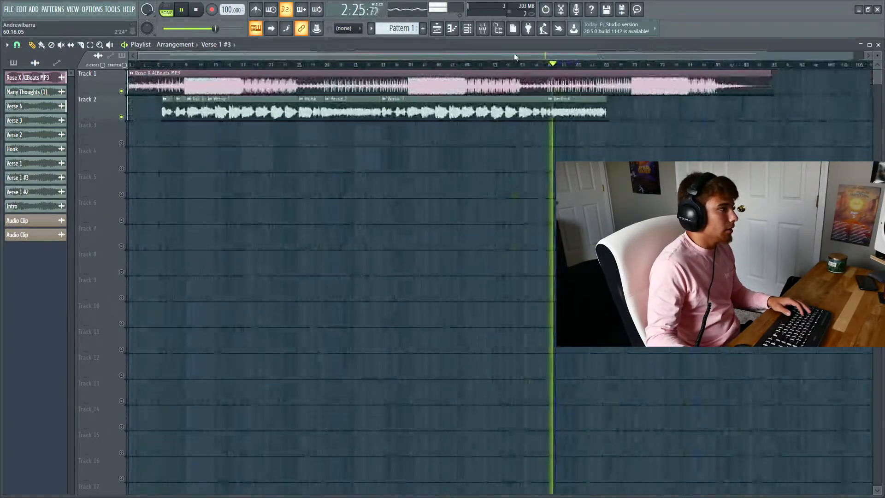
key(space)
scroll(199, 64, up, 3)
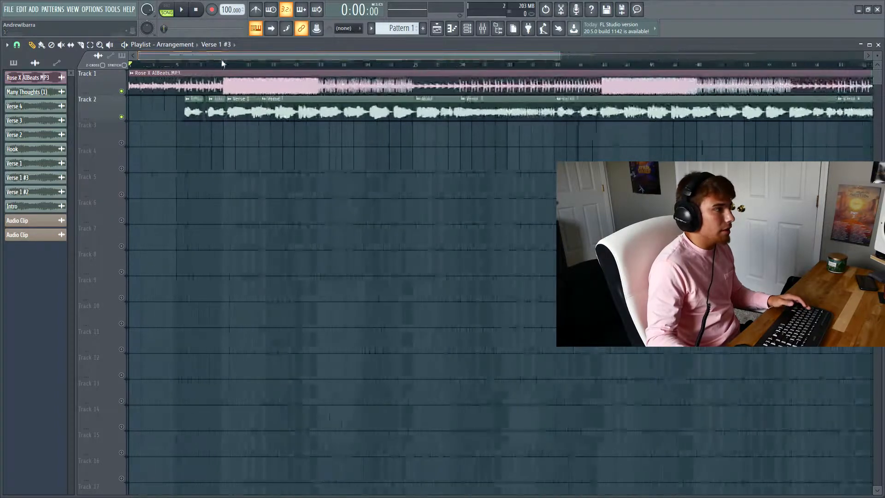
- Show the mixer and inspect the Insert 1, Hook, Verse 4, Intro and Vocals tracks
click(483, 29)
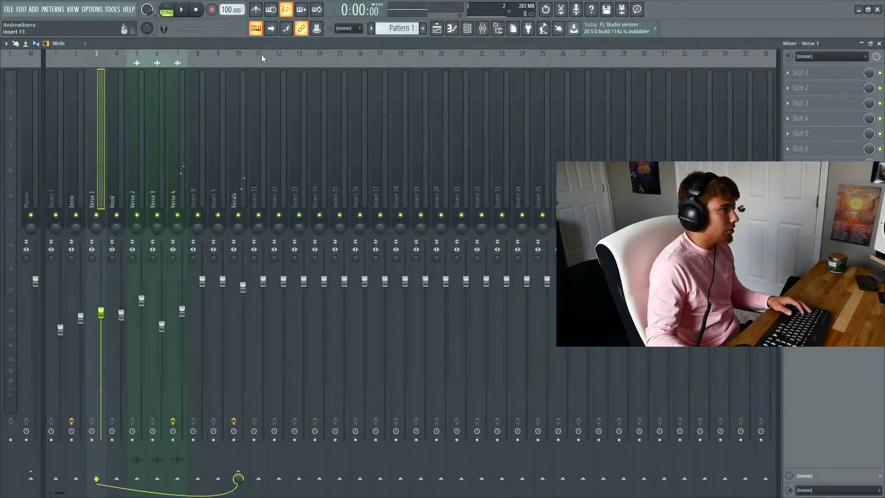
click(64, 123)
click(124, 124)
click(172, 126)
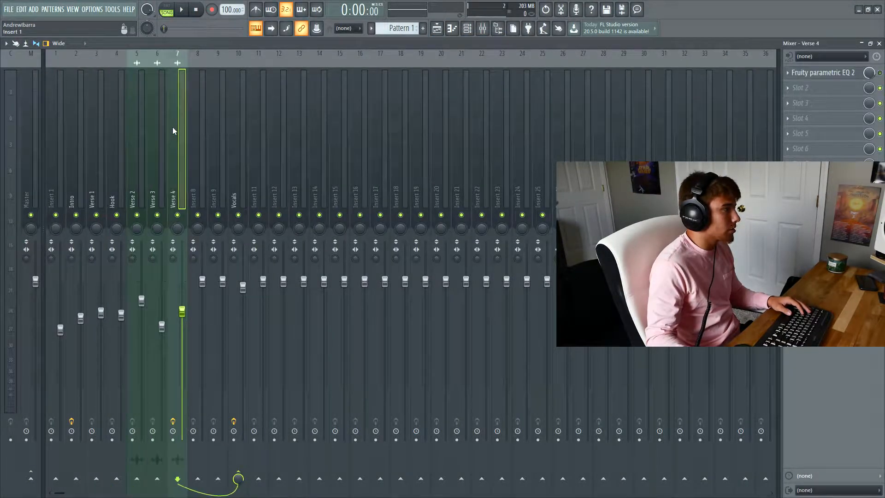
click(77, 138)
mouse_move(75, 56)
mouse_down()
mouse_move(155, 63)
mouse_move(63, 74)
mouse_move(73, 62)
mouse_up()
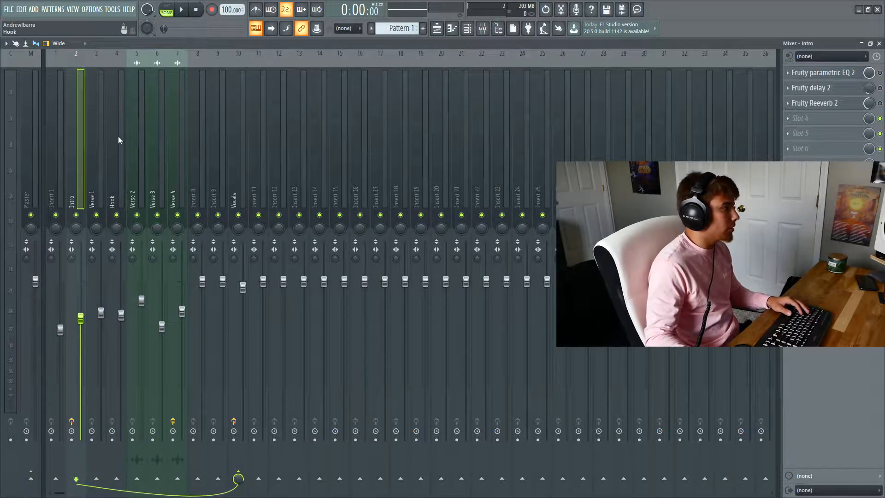
click(246, 105)
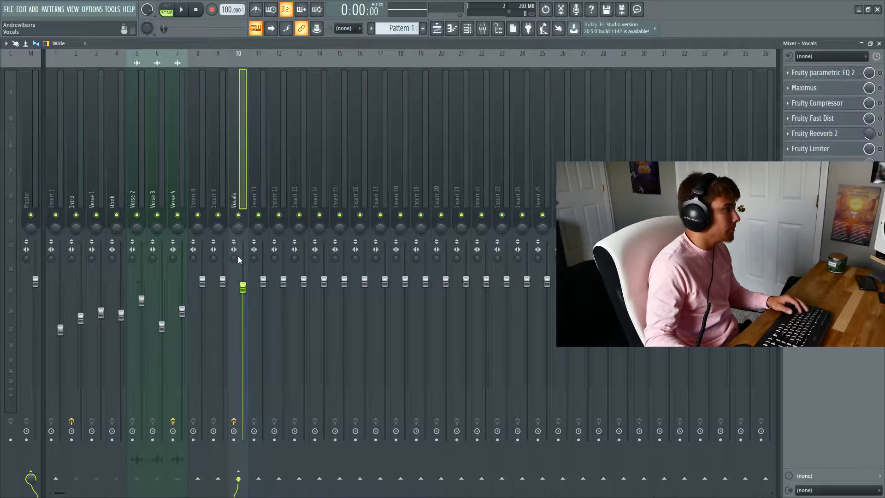
- Select the Intro through Verse 4 mixer tracks and view the options for routing them to the Vocals track
click(77, 68)
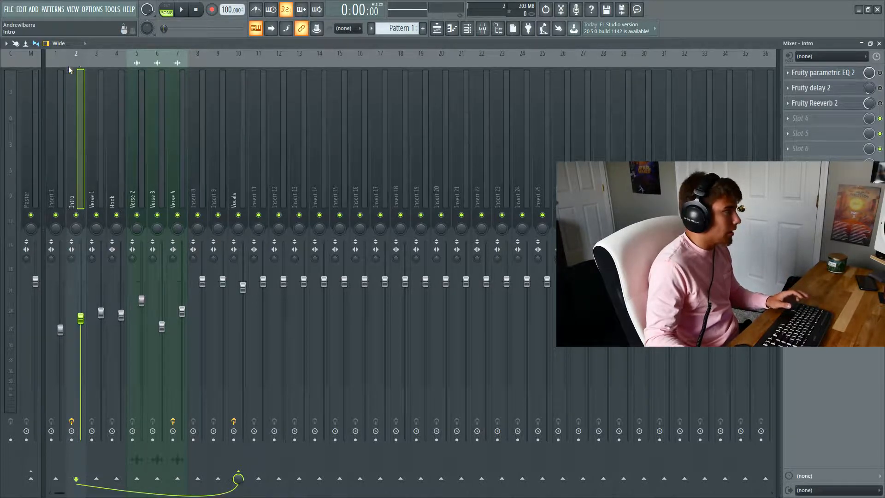
drag(76, 60, 168, 62)
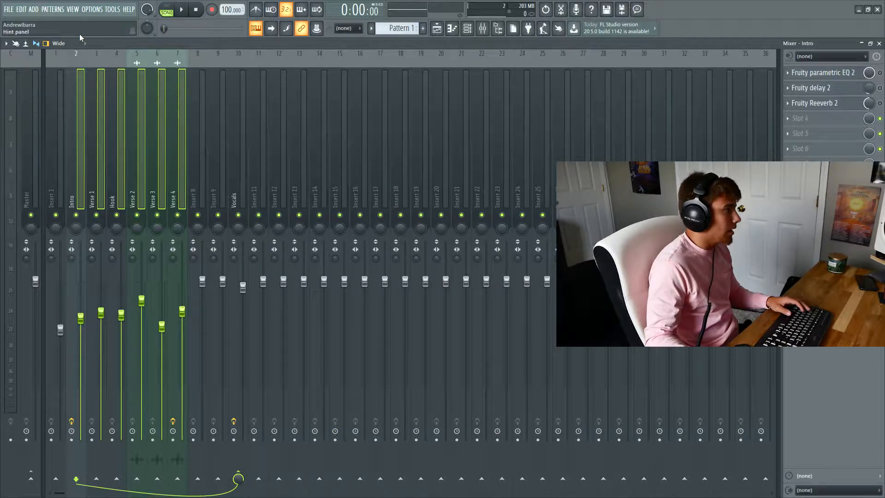
right_click(240, 474)
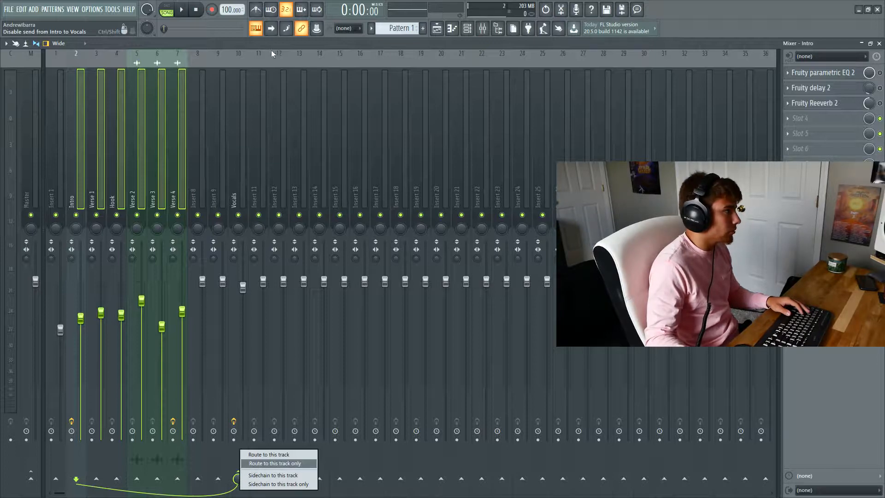
click(194, 63)
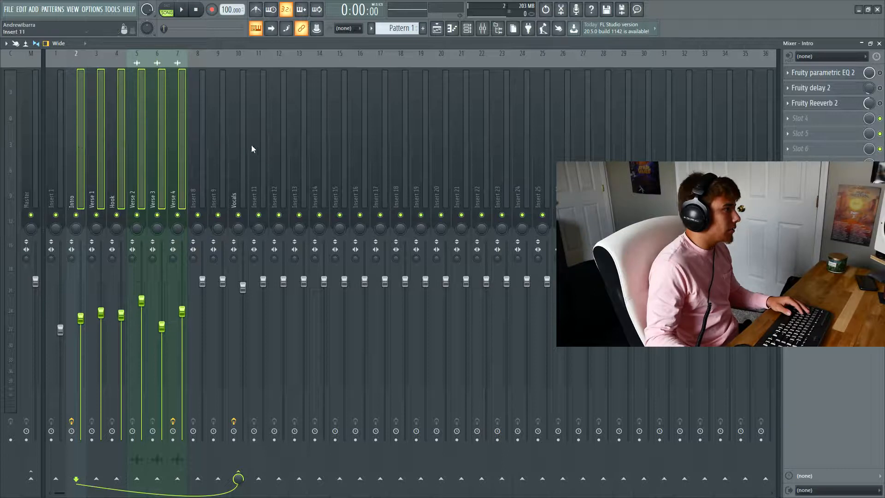
- Compare the effect slots of the Vocals mixer track with those of the Verse 2 track
click(238, 150)
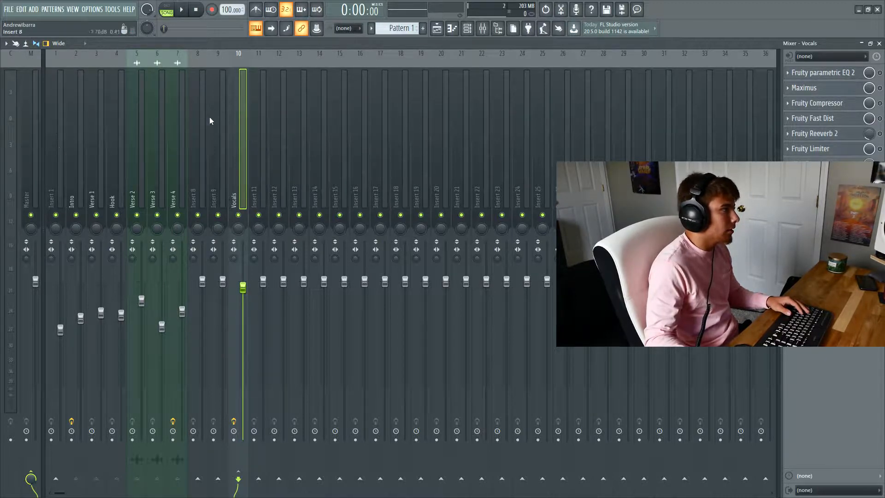
click(142, 132)
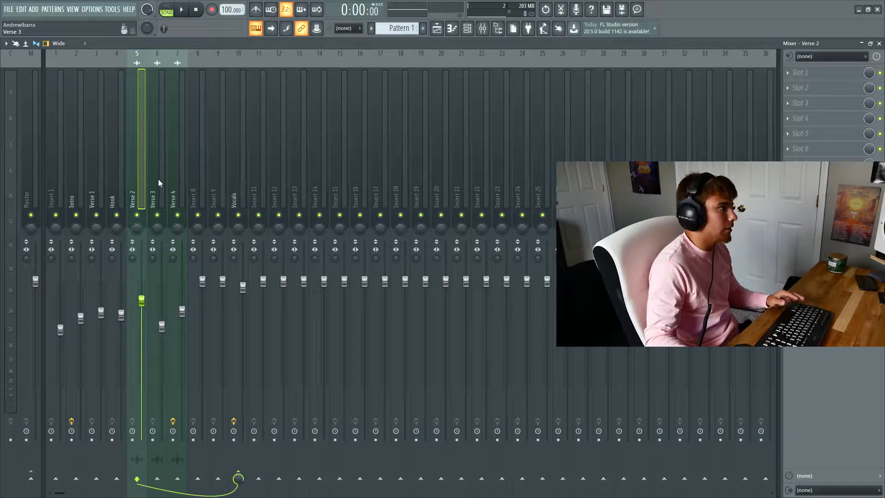
click(243, 137)
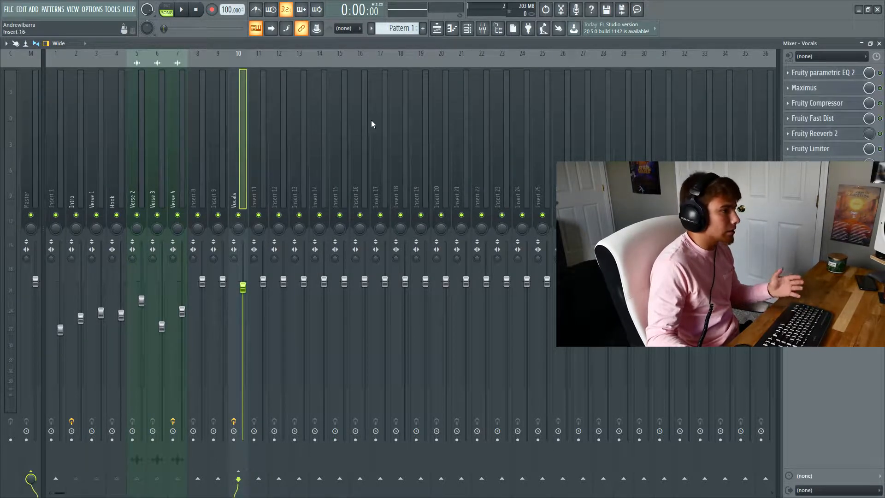
- Play the song near the start of the second Verse 1 clip and check the levels in the mixer
key(space)
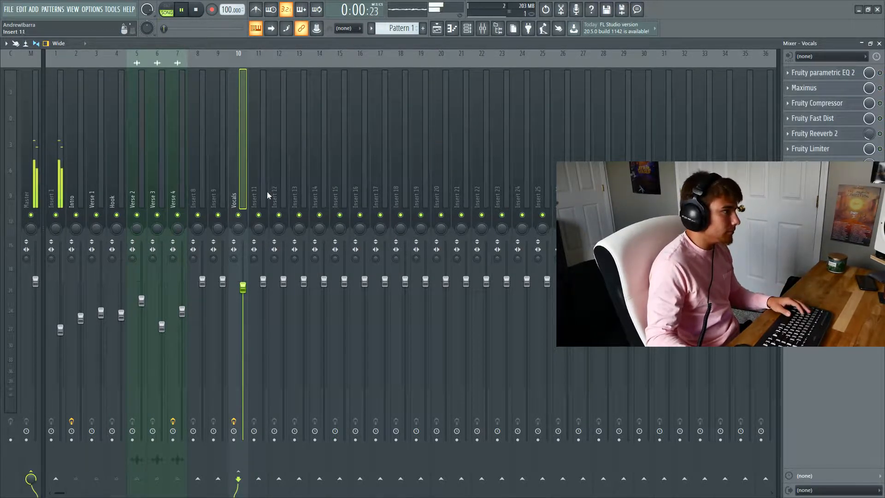
click(438, 26)
click(272, 65)
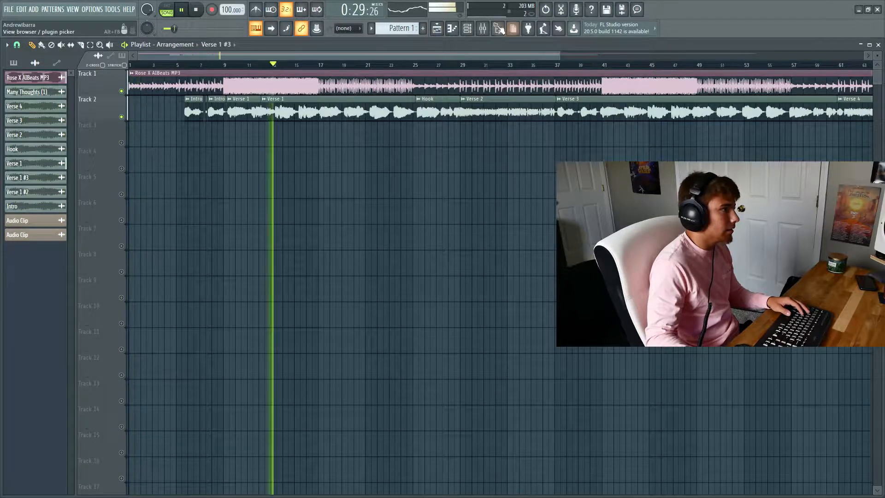
click(483, 28)
key(space)
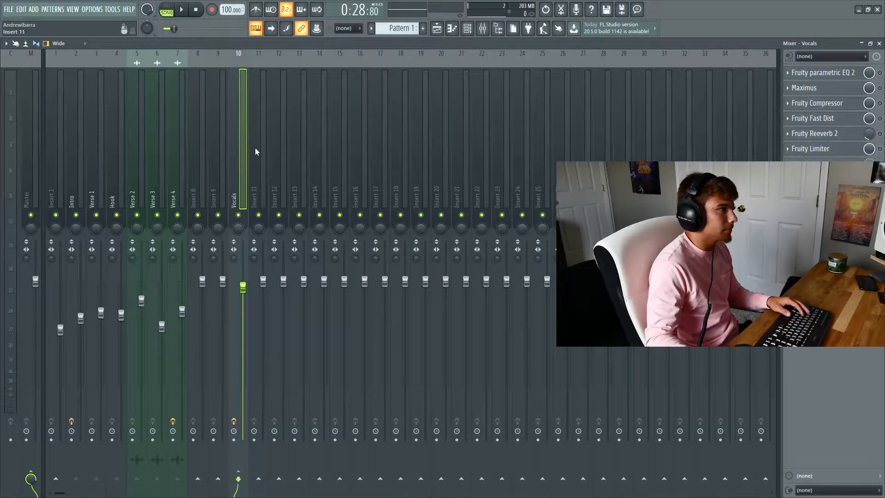
key(space)
key(space)
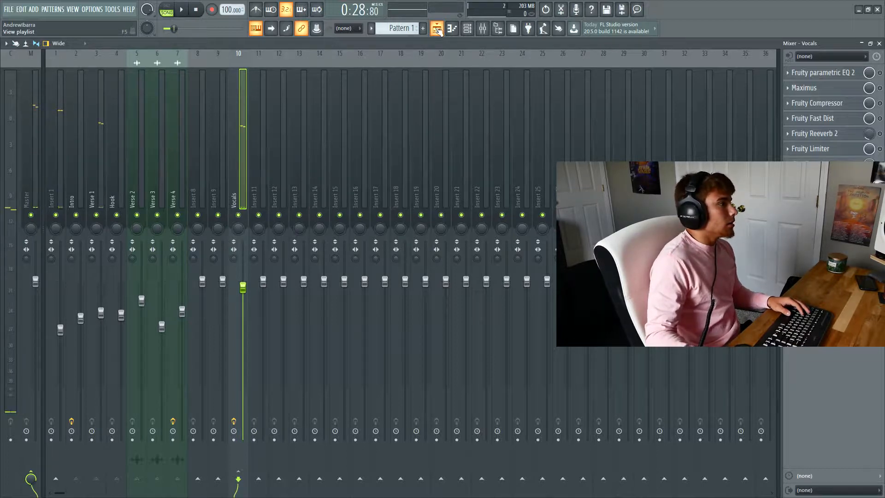
- Inspect the Verse 1, Intro and Verse 2 mixer tracks individually
click(101, 139)
click(71, 139)
click(101, 133)
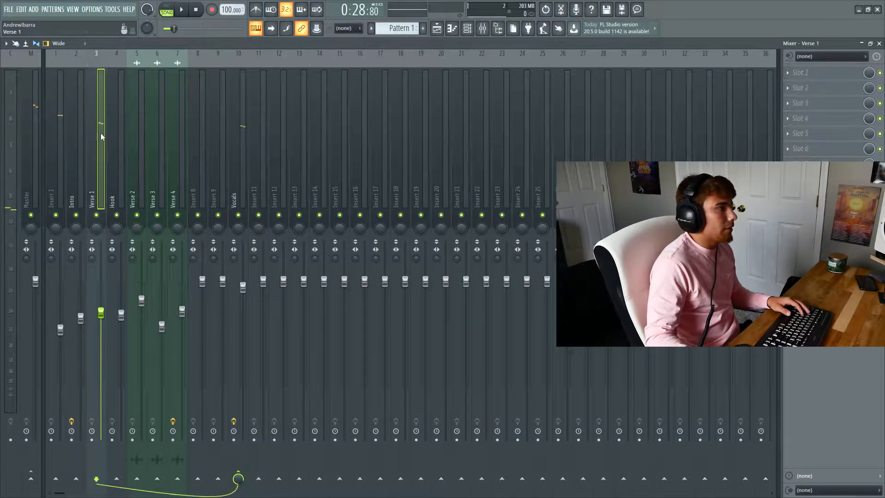
click(138, 107)
- Select the time range of the Verse 2 clip in the playlist, from bar 29 to bar 37
key(F5)
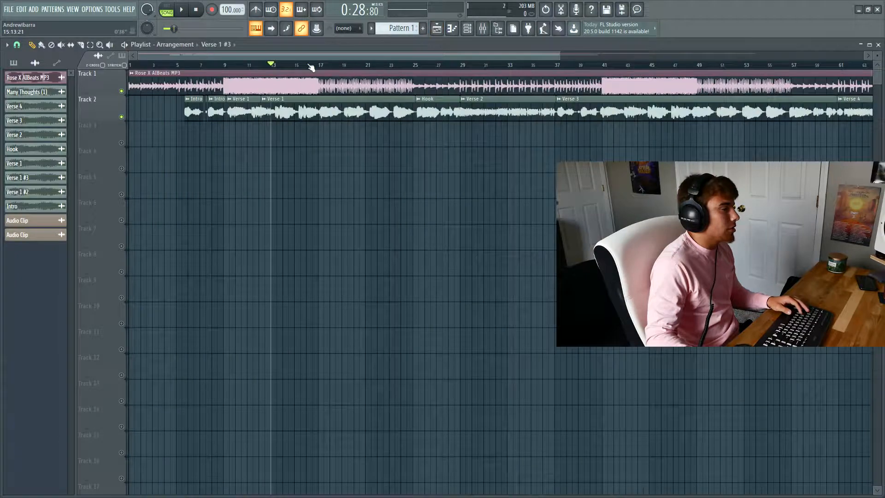
scroll(404, 55, down, 1)
click(420, 65)
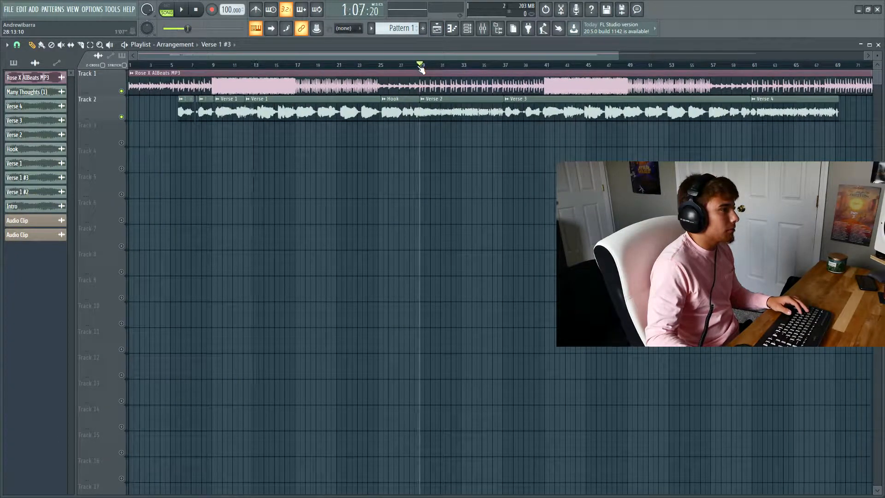
click(249, 64)
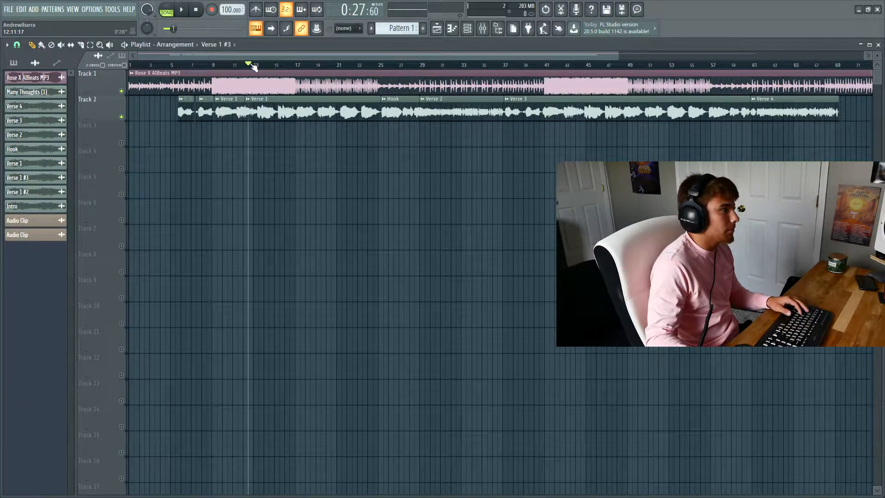
click(421, 66)
drag(422, 69, 503, 68)
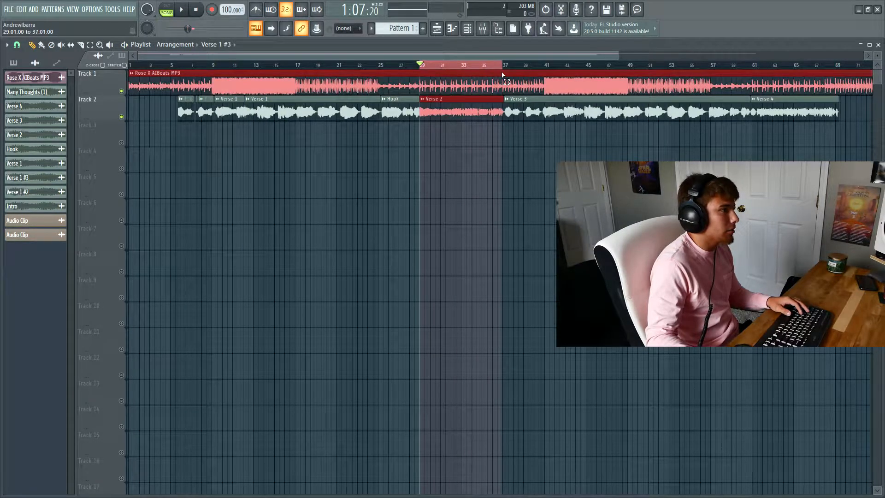
- Open the Fruity parametric EQ 2 on the Vocals mixer track
click(489, 29)
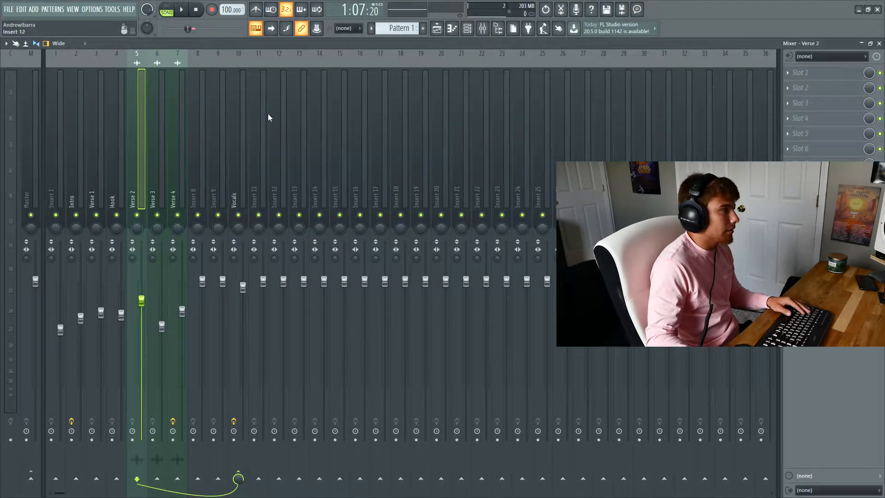
click(231, 118)
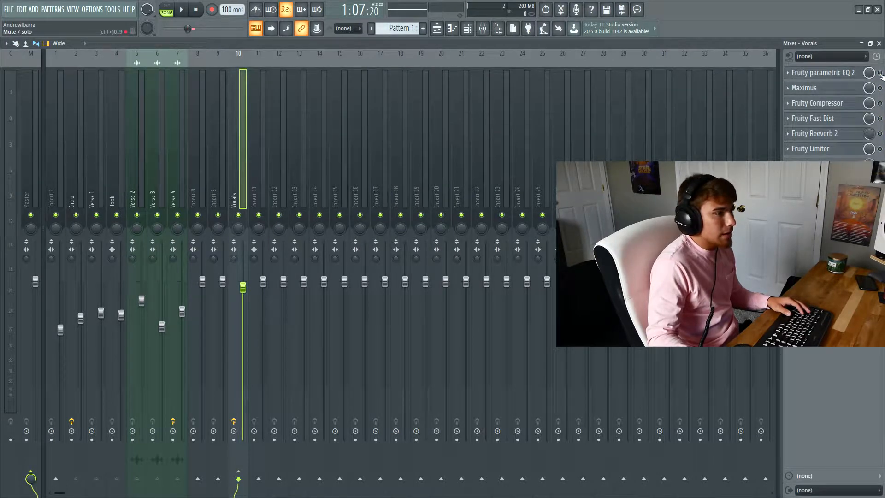
click(817, 76)
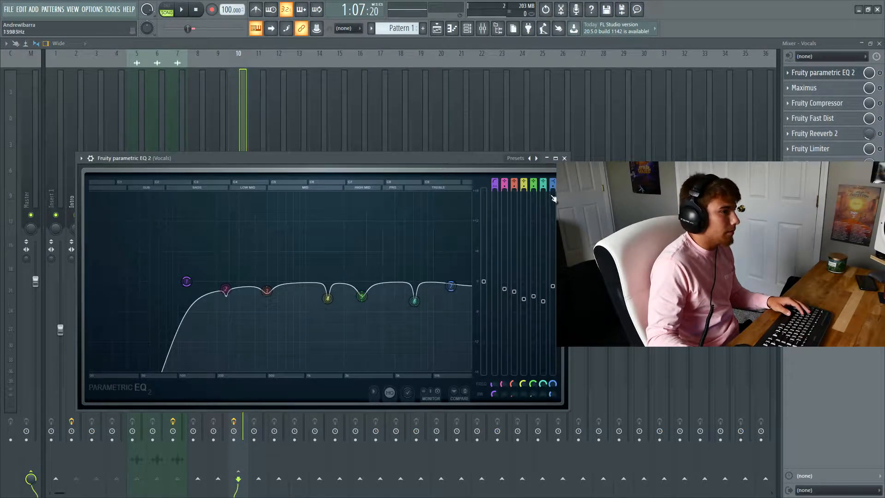
- Enable the Fruity parametric EQ 2 on the Vocals track and move its band 1 high pass to 124 Hz during playback
click(880, 74)
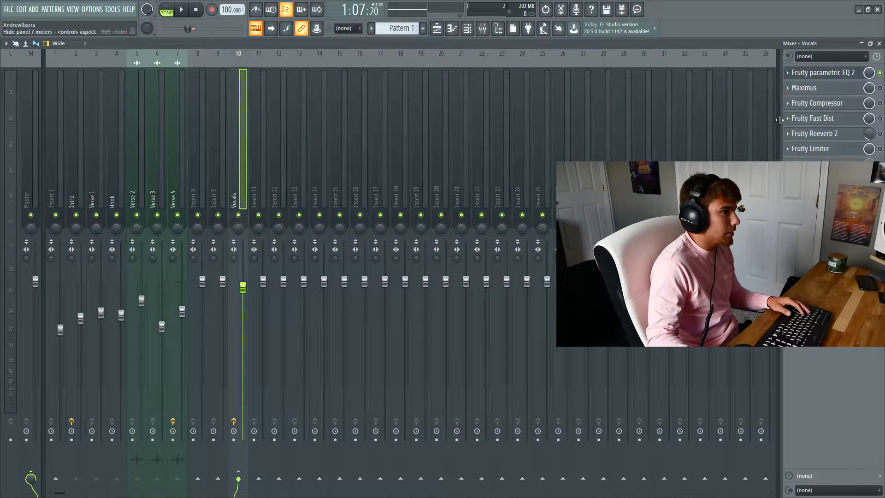
click(821, 74)
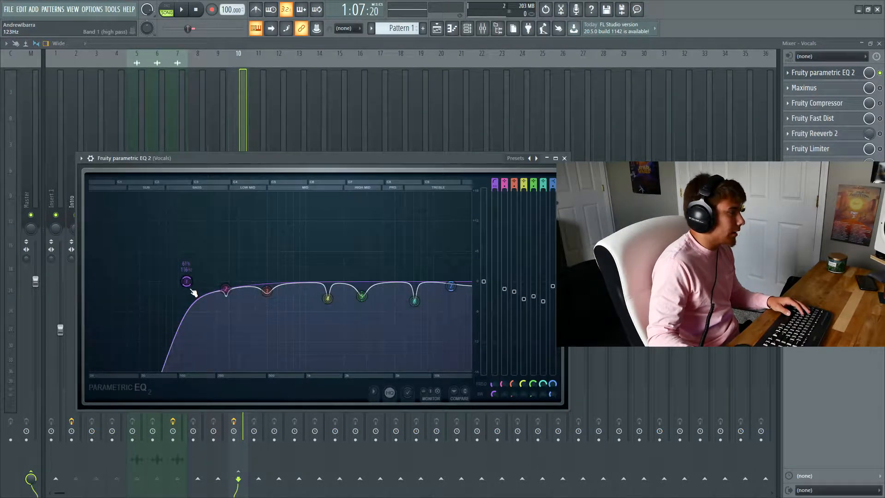
key(space)
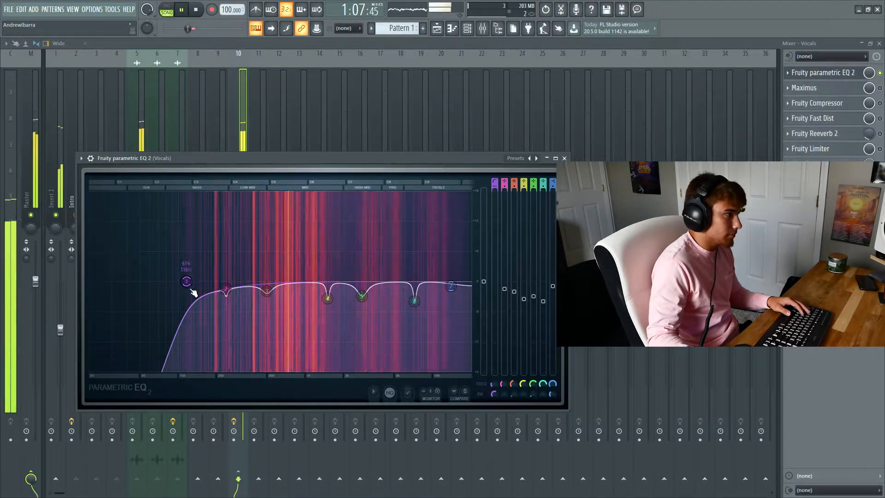
mouse_move(192, 291)
mouse_down()
mouse_move(114, 290)
mouse_move(191, 282)
mouse_up()
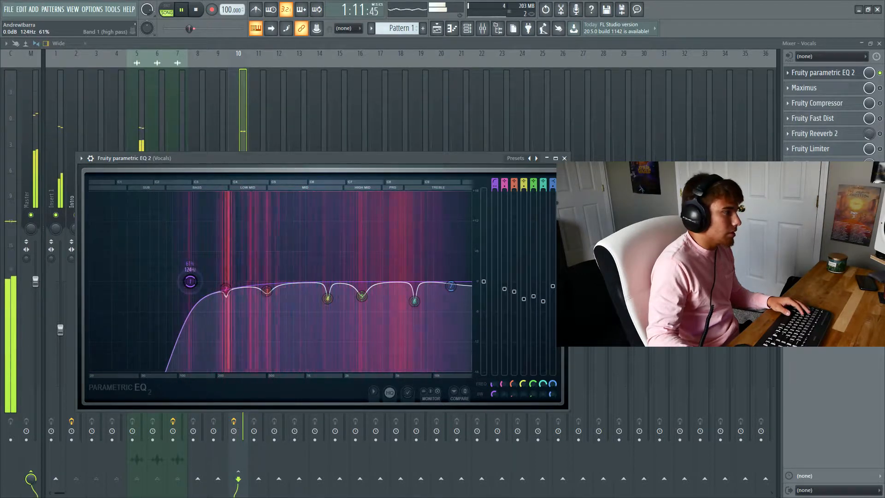
key(space)
- Try different cutoffs for the EQ's band 1 high pass during playback and set it to 117 Hz
click(437, 28)
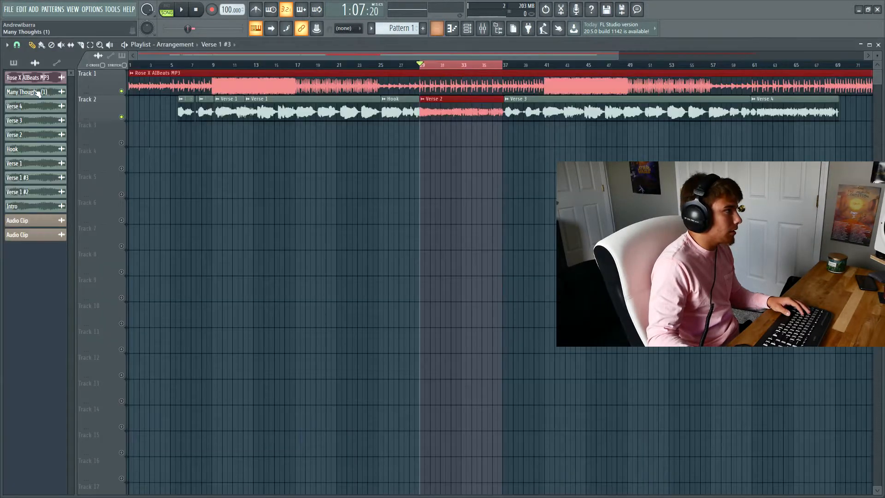
click(483, 28)
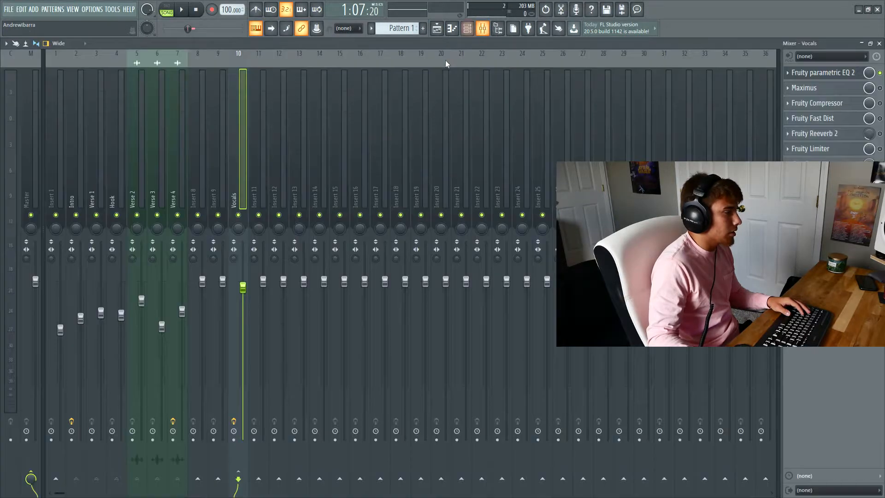
click(825, 74)
mouse_move(190, 282)
mouse_down()
mouse_move(179, 271)
mouse_move(218, 281)
mouse_move(113, 281)
mouse_move(272, 282)
mouse_move(91, 281)
mouse_move(196, 281)
mouse_up()
key(space)
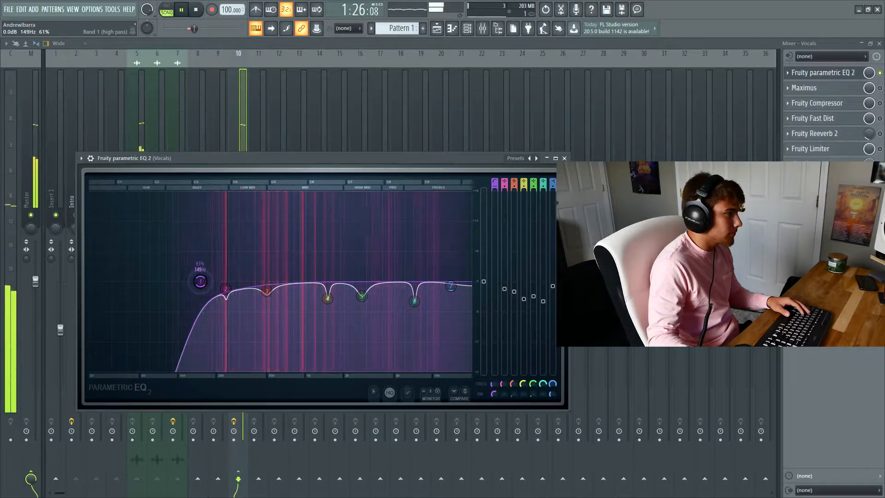
drag(200, 281, 201, 282)
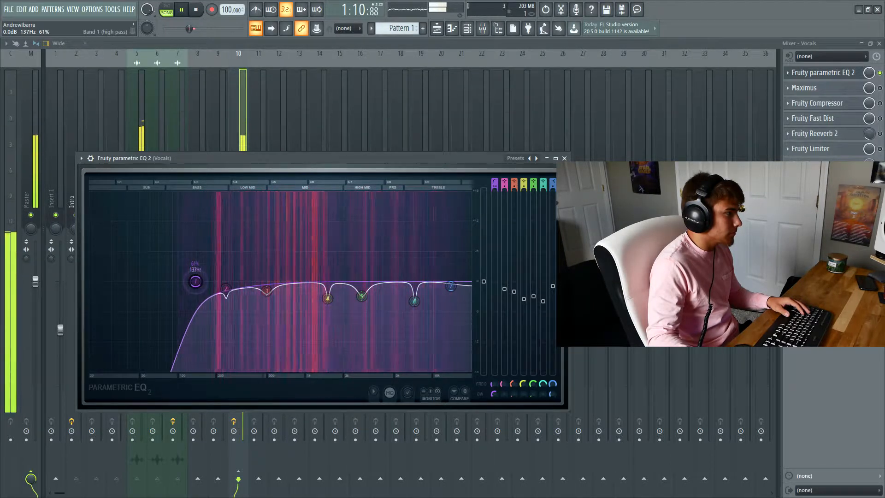
drag(184, 281, 183, 282)
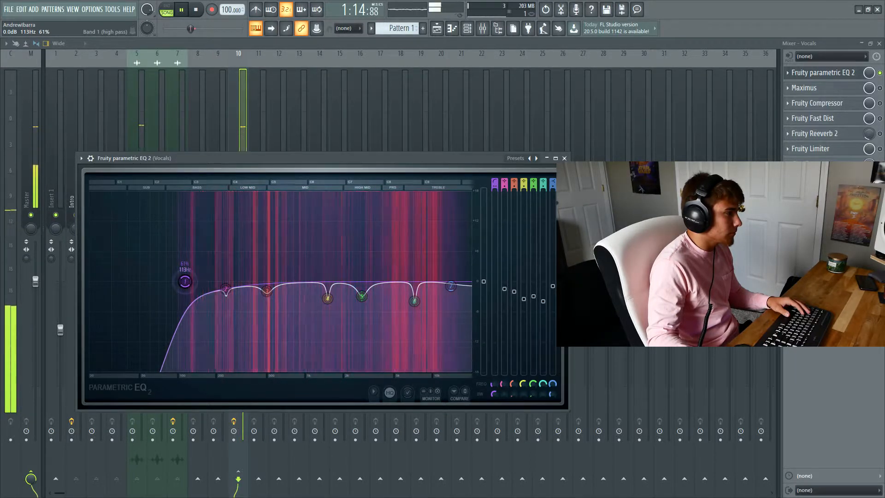
drag(185, 281, 186, 282)
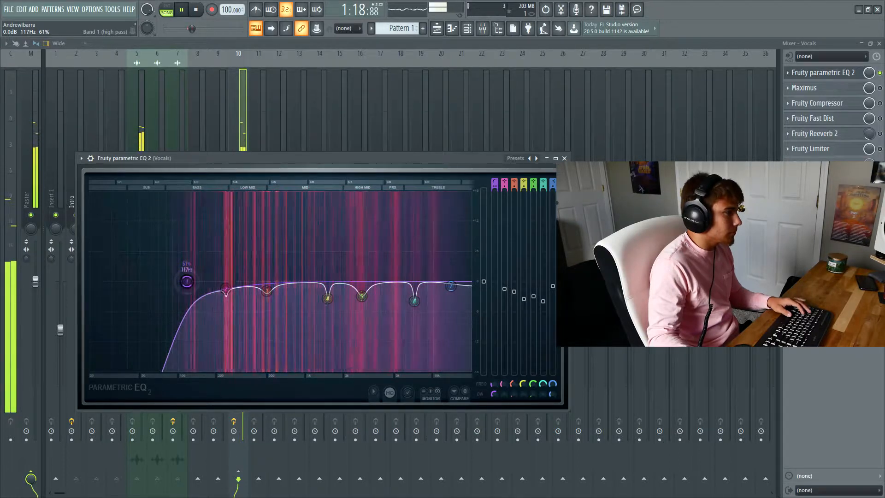
key(space)
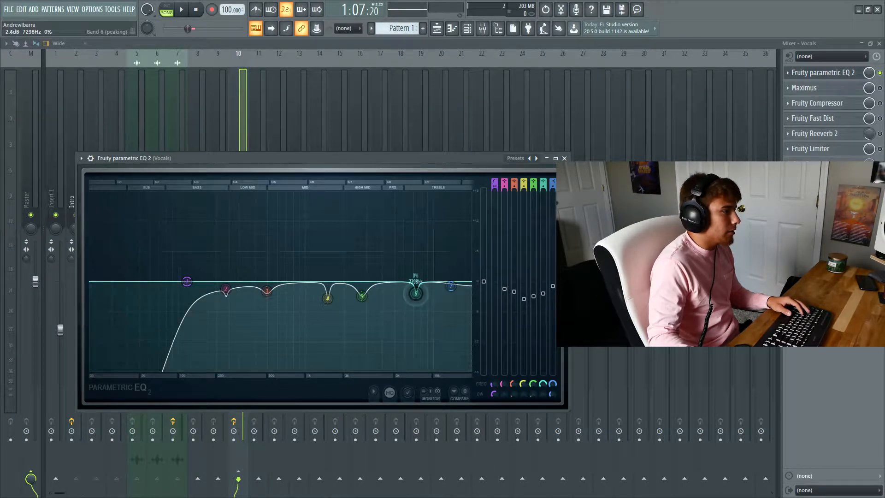
- Sweep EQ band 6 as a narrow 18 dB boost through the upper frequencies during playback, ending with a narrow cut in the presence range
drag(416, 297, 389, 193)
key(space)
key(space)
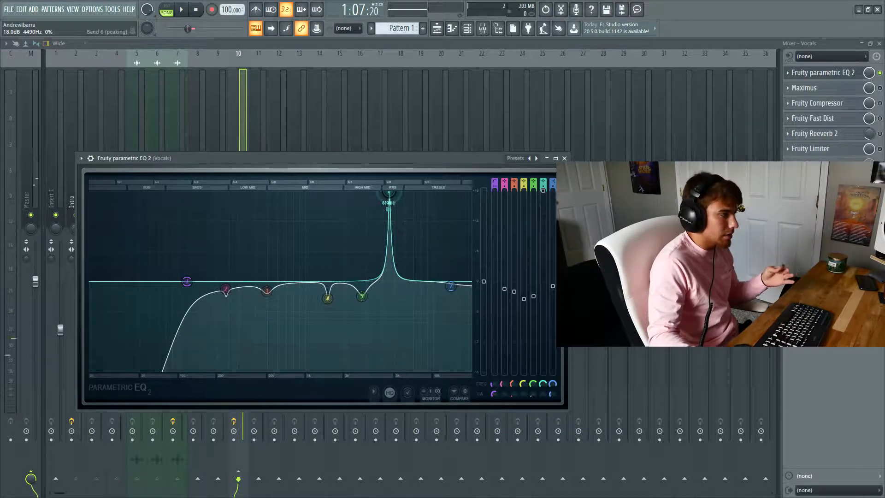
drag(390, 193, 416, 193)
key(space)
drag(420, 194, 395, 224)
key(space)
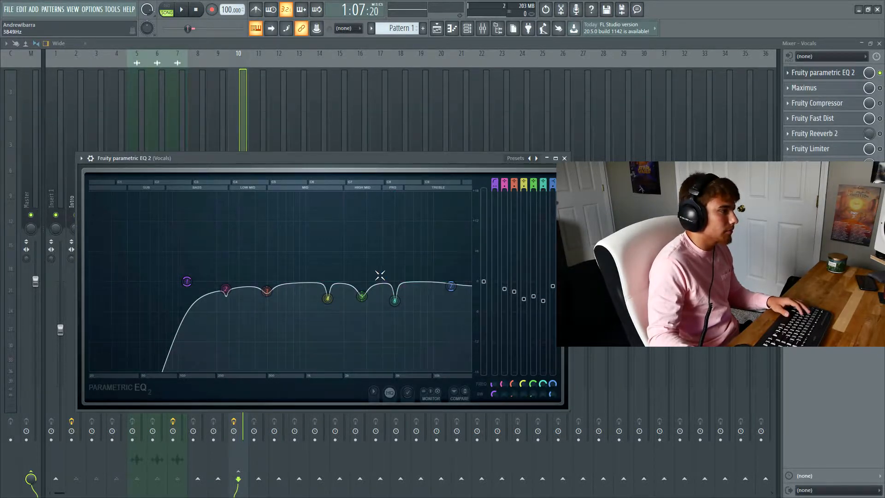
- Compare the Verse 2 vocals in playback with the Fruity parametric EQ 2 bypassed and enabled
key(space)
click(564, 158)
key(space)
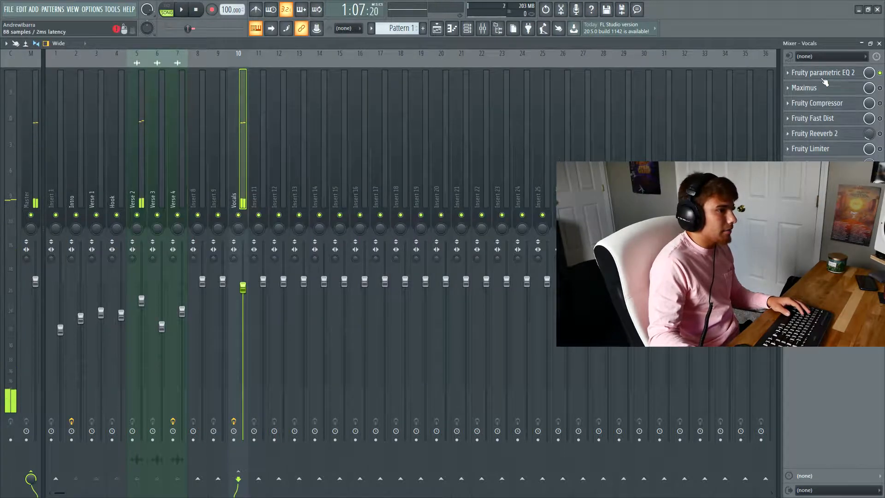
click(835, 73)
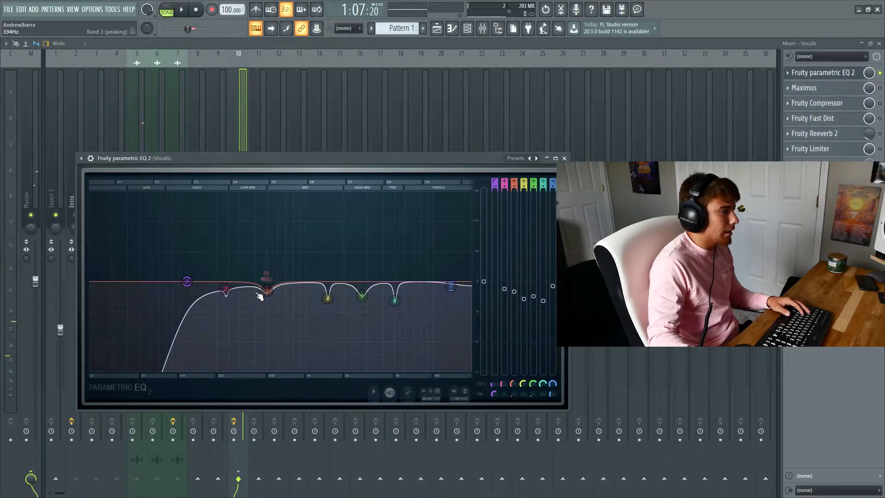
click(564, 158)
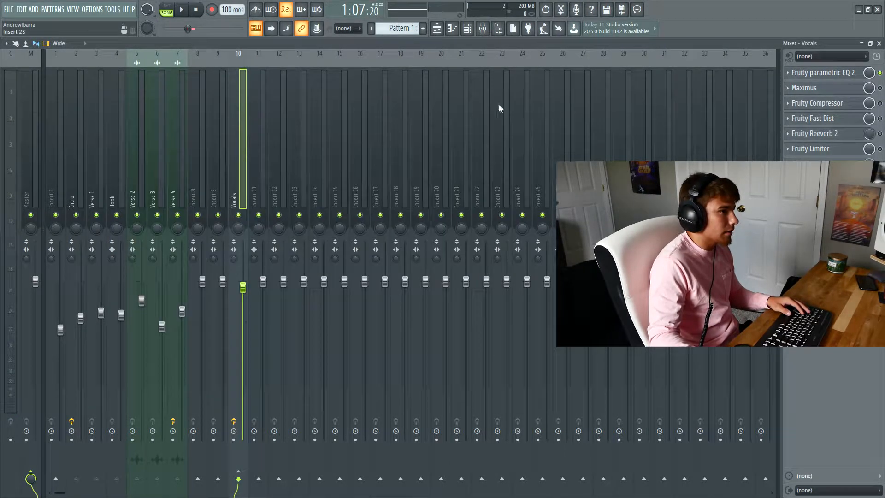
key(space)
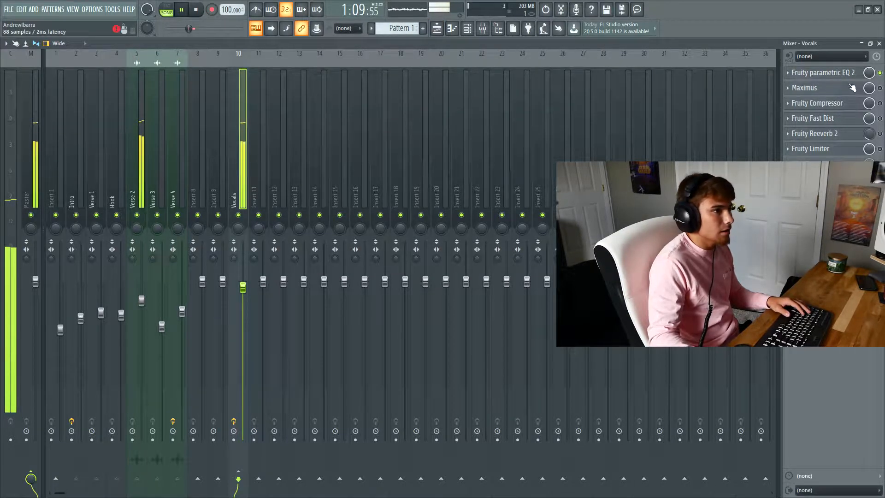
key(space)
click(881, 73)
key(space)
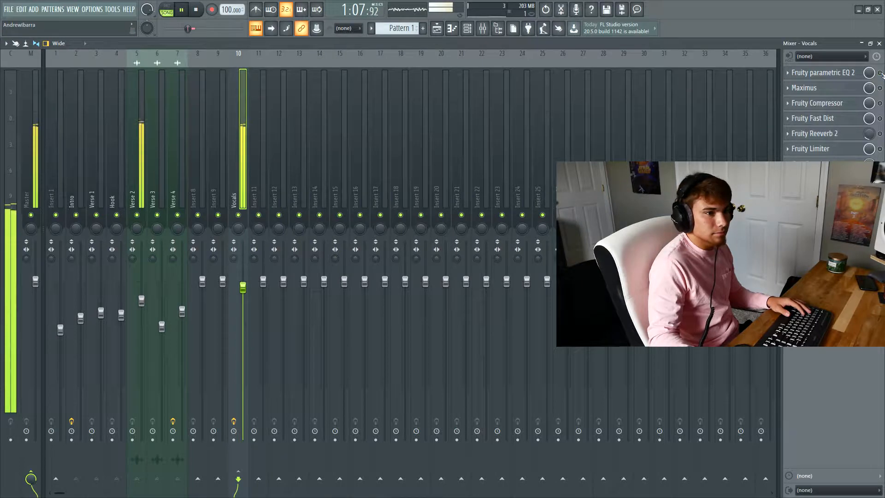
click(881, 73)
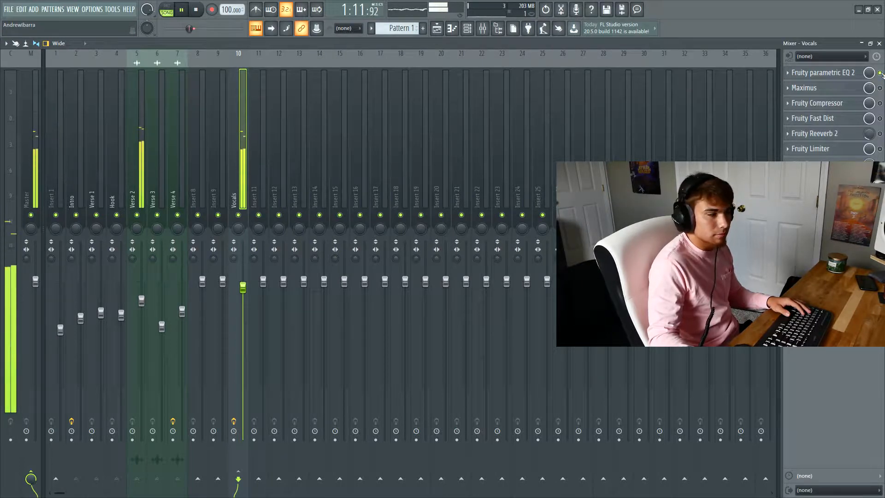
key(space)
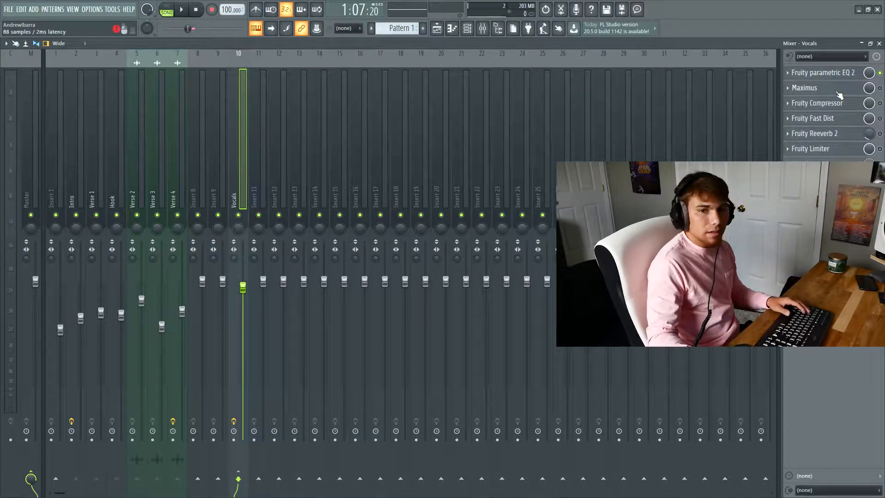
- Enable Maximus on the Vocals track and look through its preset list
click(813, 89)
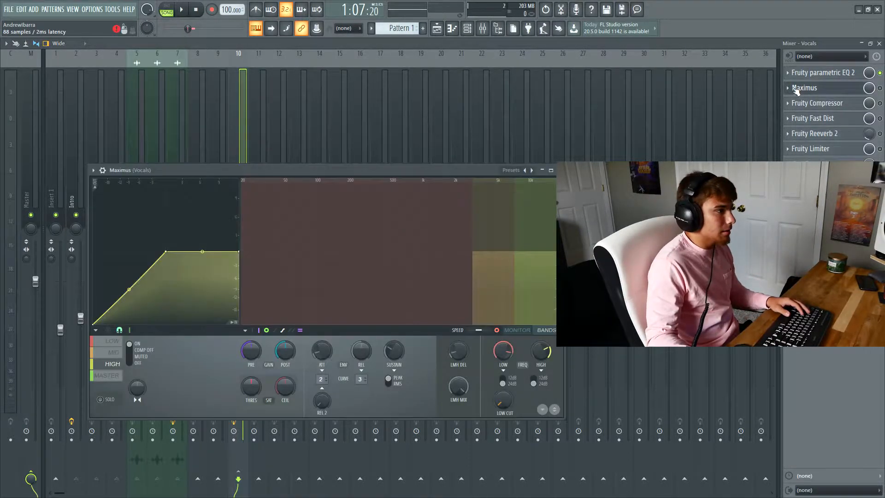
click(549, 171)
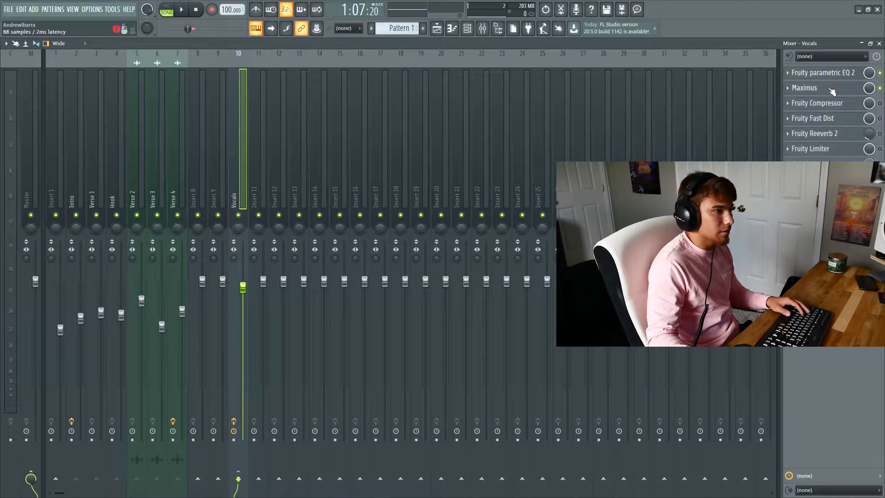
click(825, 88)
click(507, 170)
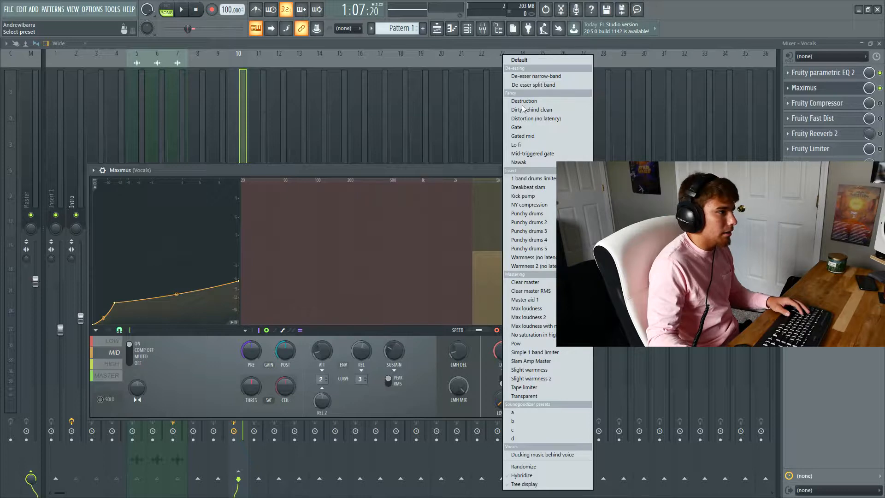
click(466, 179)
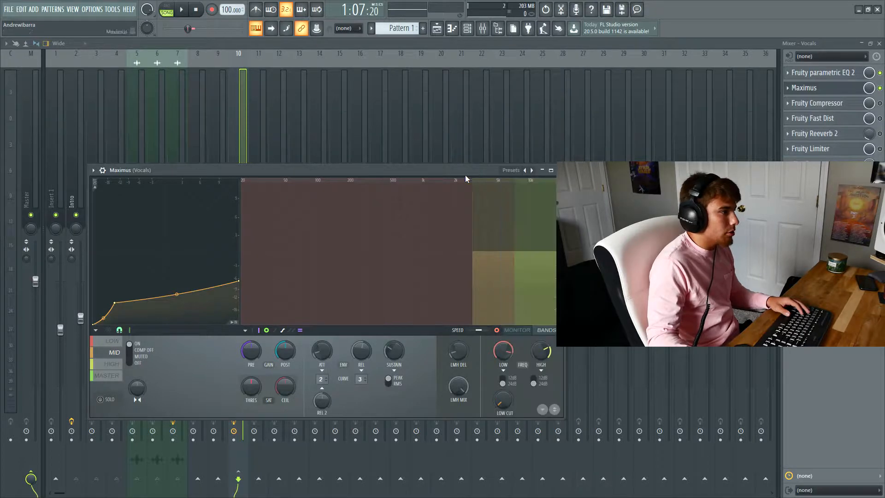
- Raise the crossover at the lower edge of the Maximus mid band to 4334 Hz and play the vocals
click(498, 332)
click(498, 330)
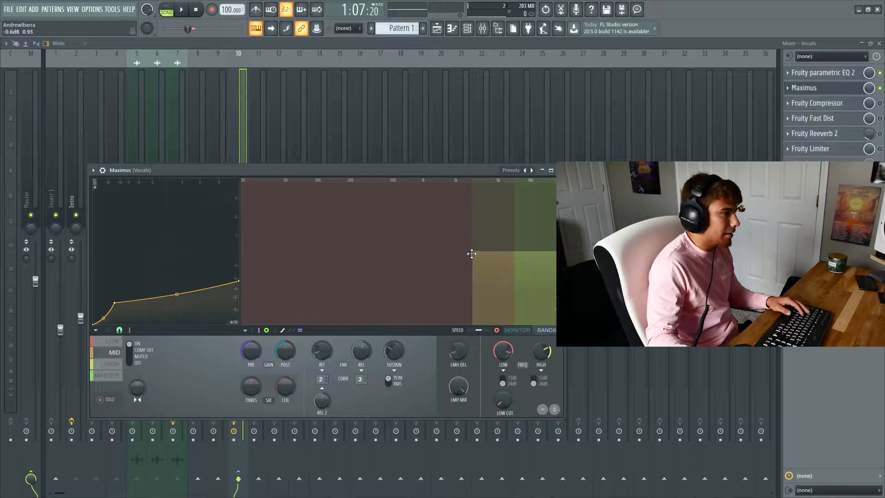
mouse_move(473, 250)
mouse_down()
mouse_move(498, 250)
mouse_move(451, 255)
mouse_move(490, 252)
mouse_up()
key(space)
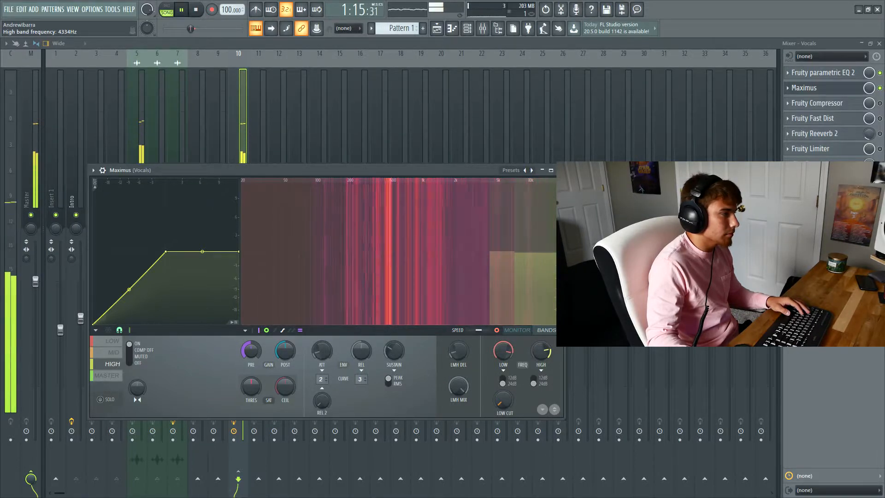
- Set the tension between points 1 and 2 of the Maximus mid band curve to 9.50% during playback
click(115, 353)
key(space)
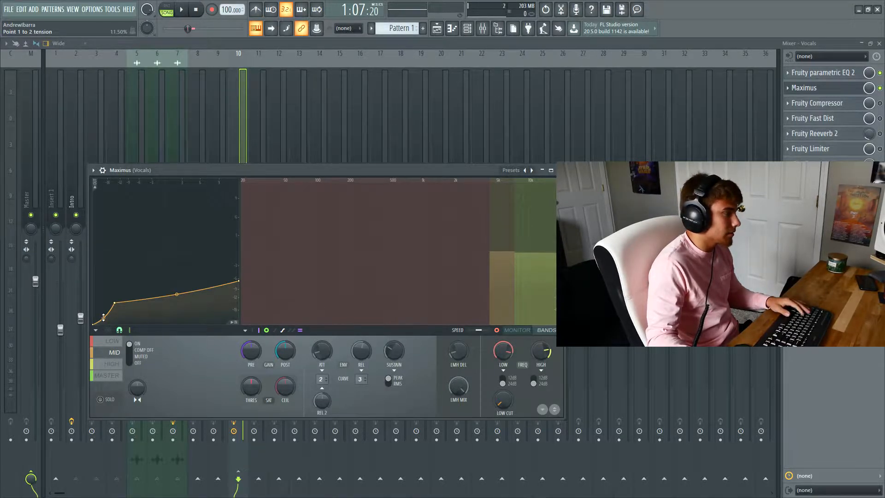
key(space)
drag(103, 318, 103, 316)
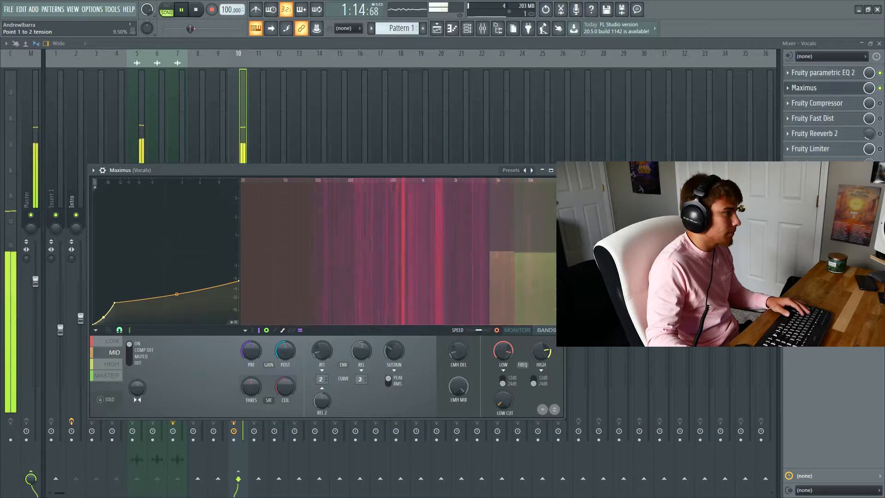
key(space)
- Play the Verse 2 vocals and check how Maximus processes the mid band
click(811, 87)
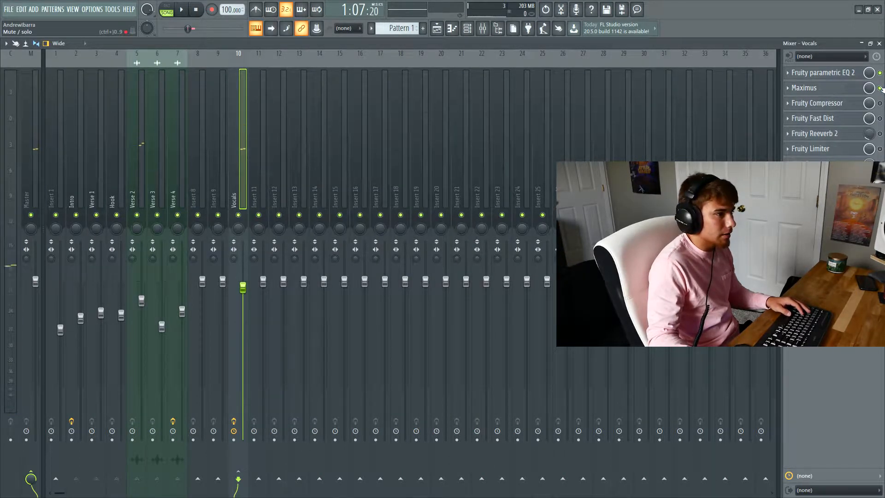
key(space)
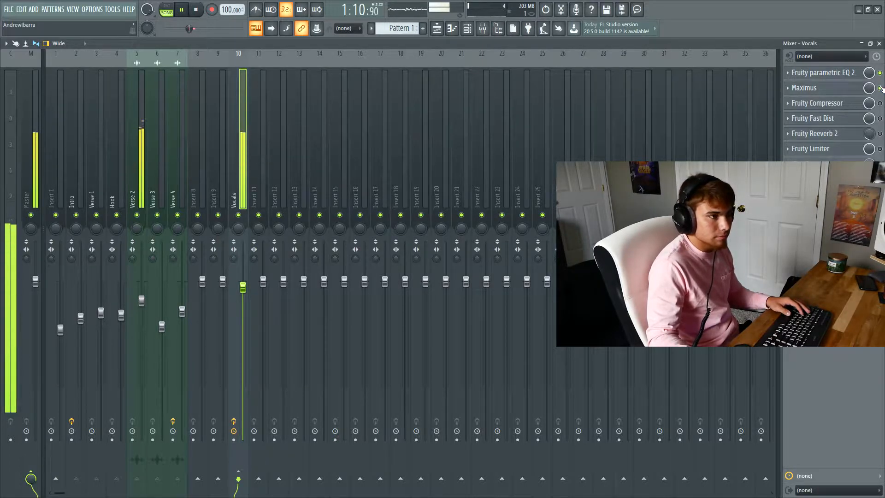
click(851, 88)
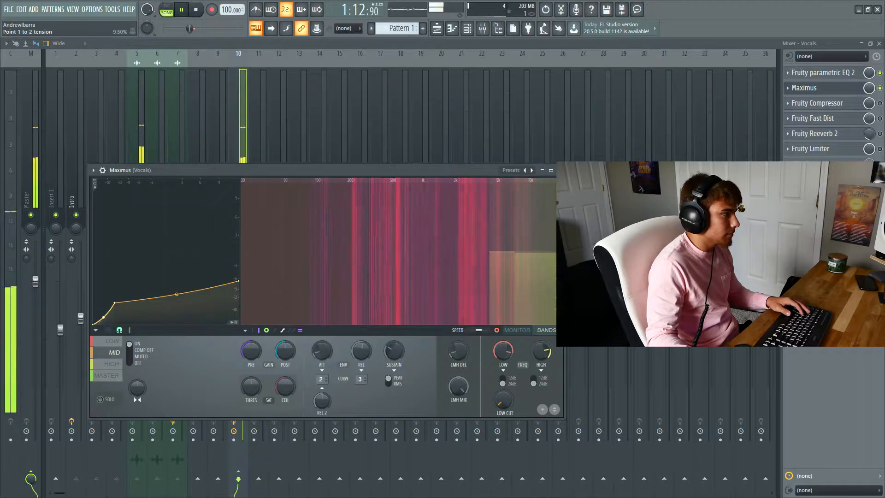
click(825, 88)
key(space)
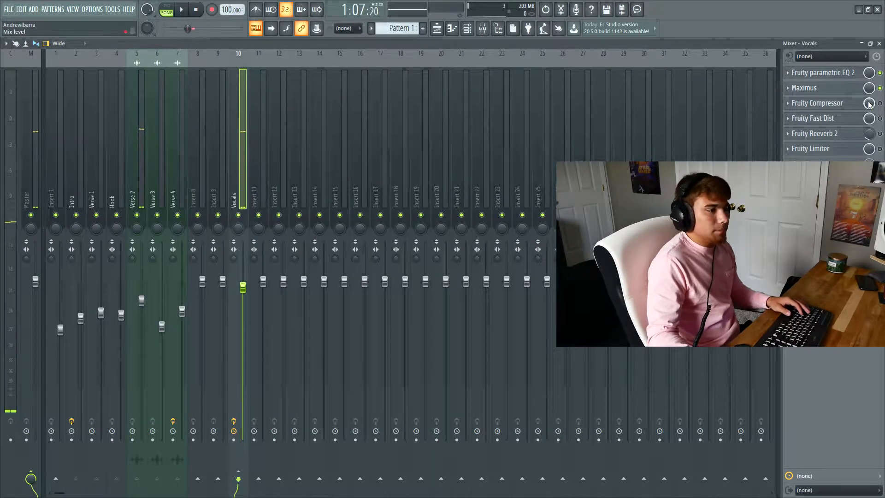
- Review the Fruity Compressor's settings on the Vocals track and enable the effect
click(819, 104)
click(234, 87)
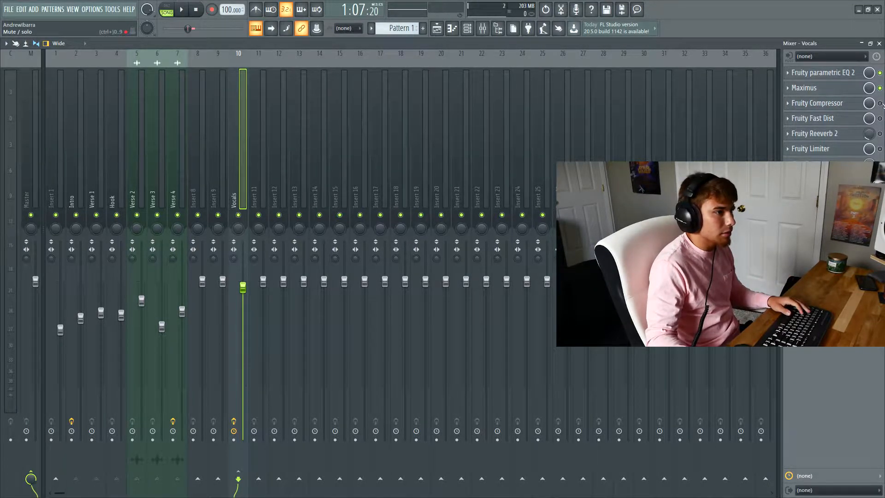
click(837, 104)
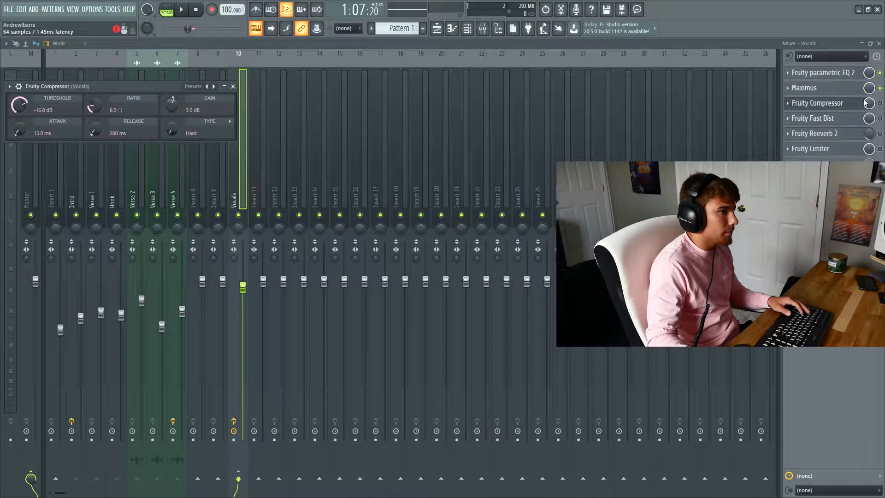
click(839, 104)
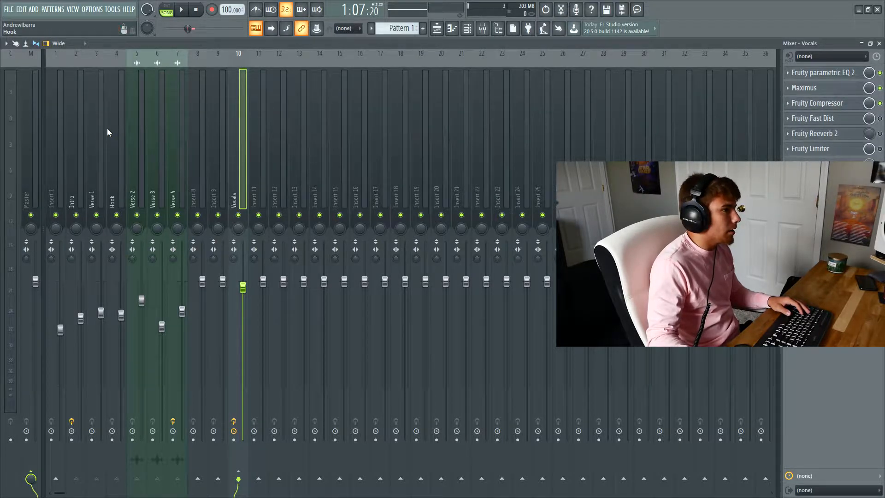
- Open the Fruity Compressor on the Vocals track and set its threshold to -16.0 dB during playback
click(809, 104)
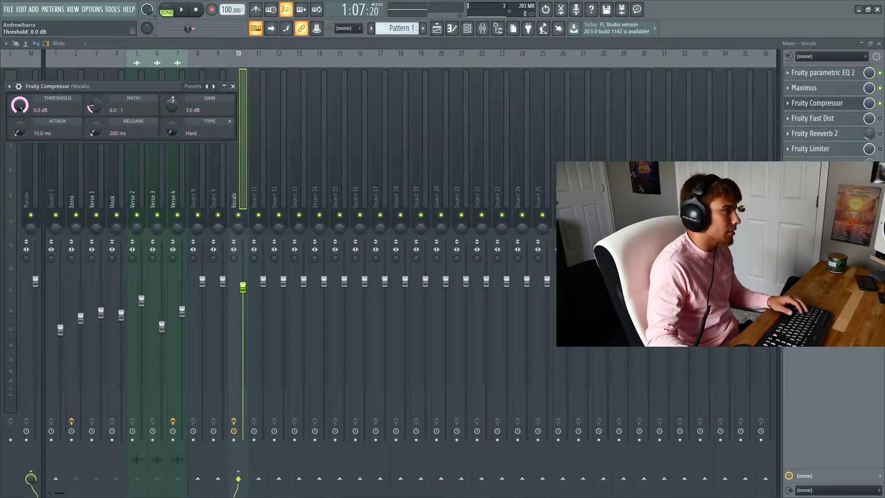
key(space)
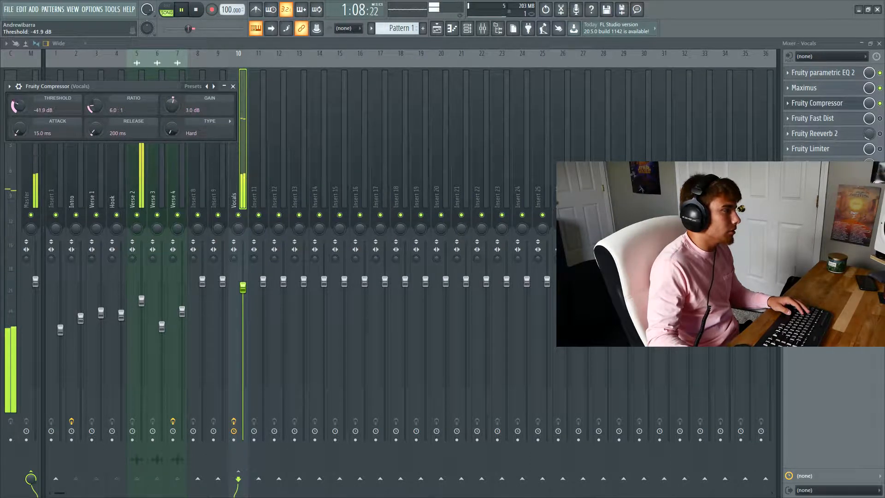
drag(19, 107, 19, 64)
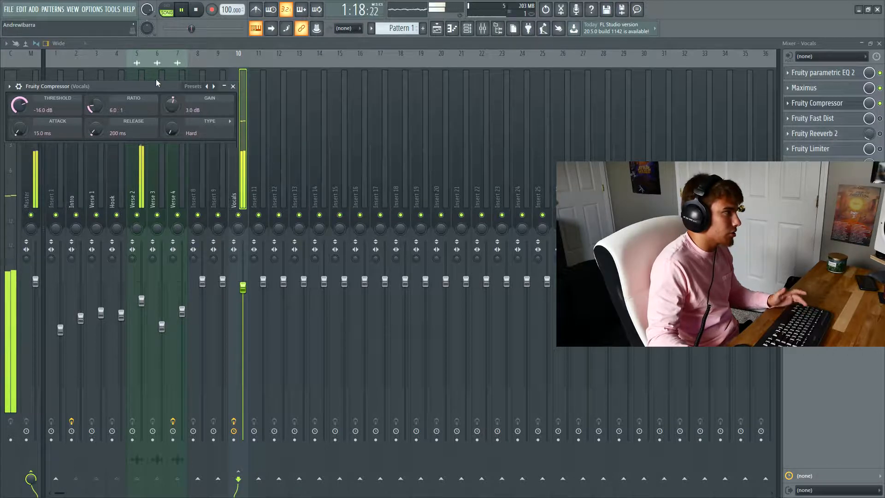
key(space)
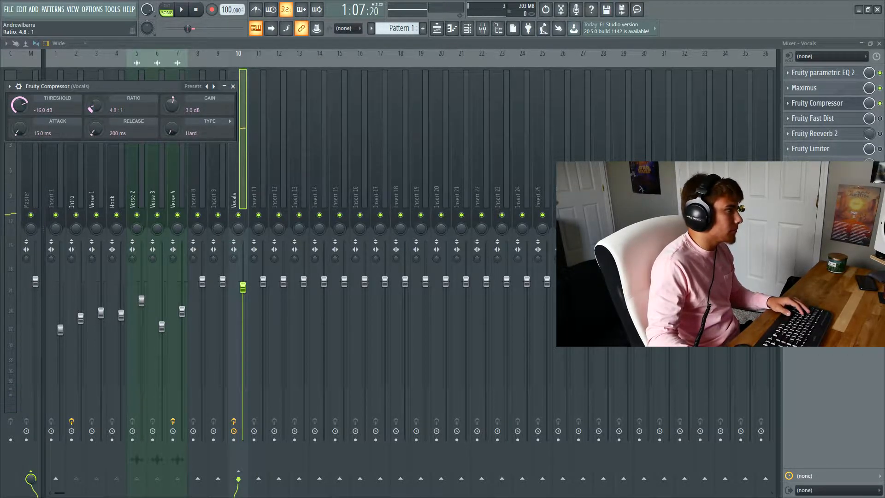
- Audition lower compressor ratios while the vocals play, finishing at a ratio of 6.0:1
key(space)
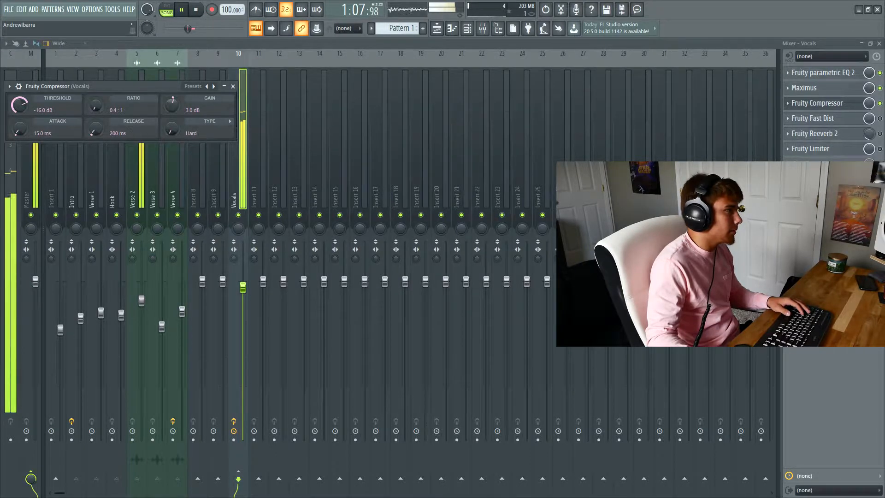
drag(95, 106, 96, 93)
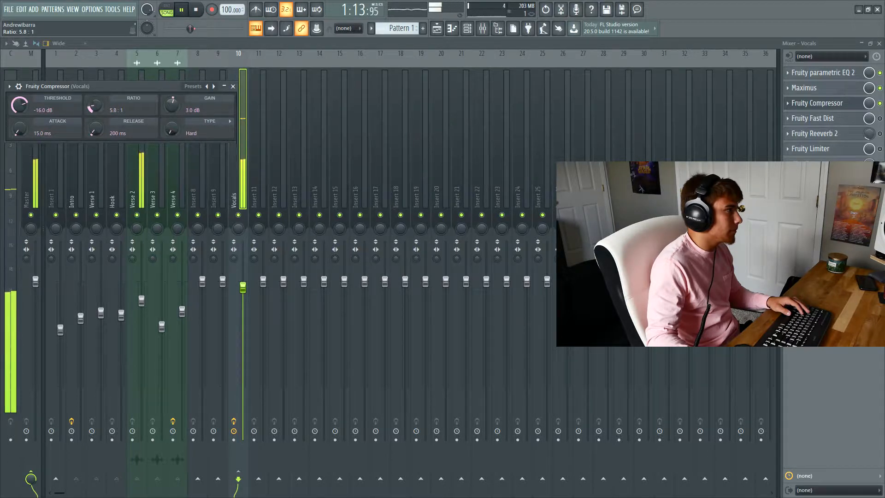
key(space)
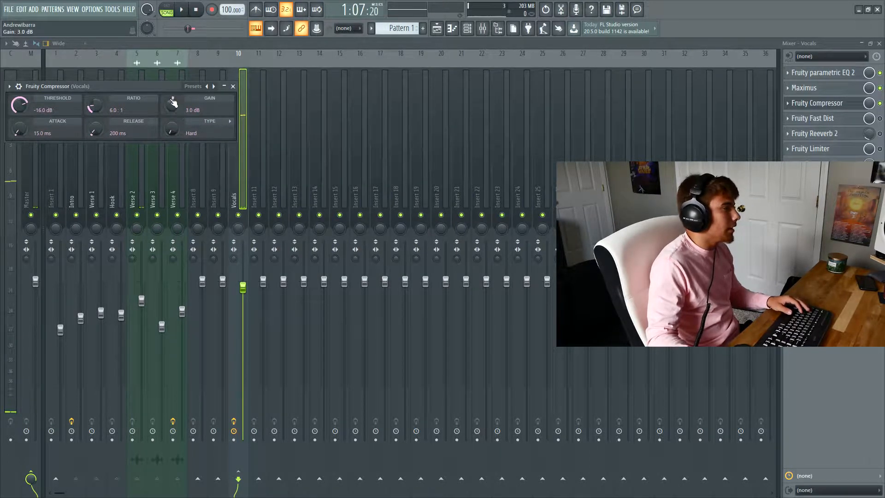
- Reset the compressor's gain to 0.0 dB, play the vocals to compare, and bring the gain back to 3.0 dB
right_click(175, 107)
click(182, 114)
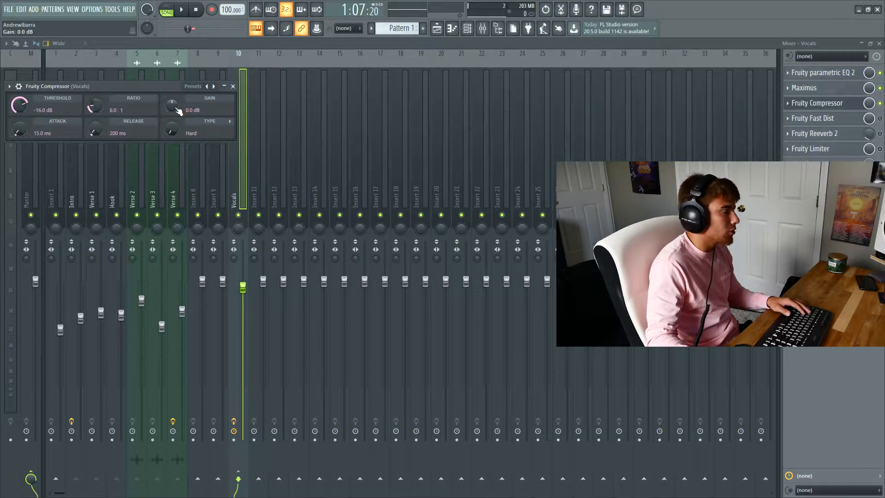
key(space)
drag(173, 108, 174, 100)
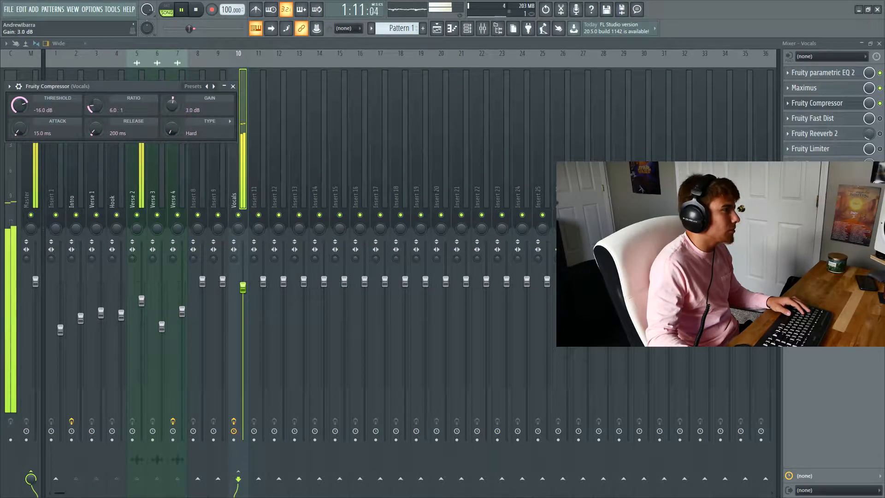
click(234, 87)
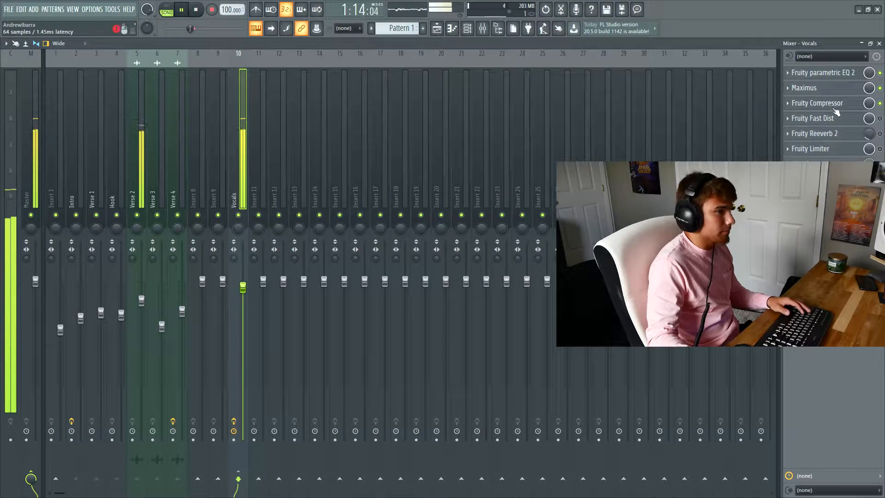
key(space)
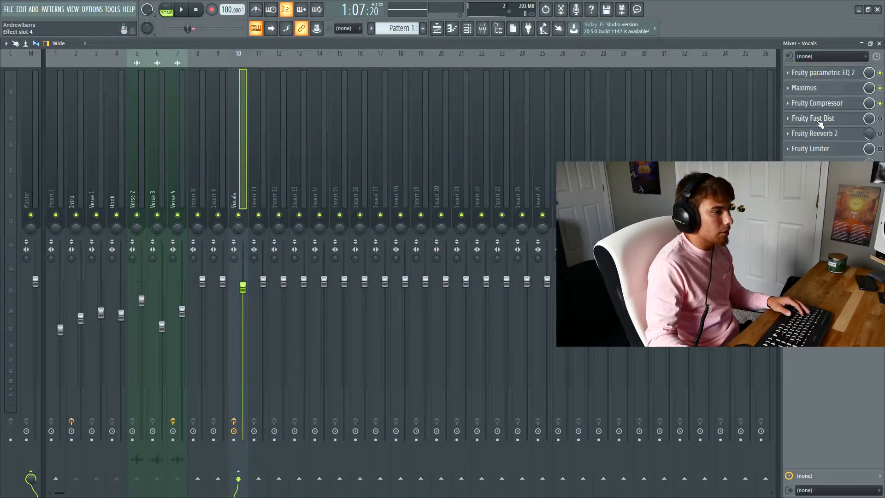
- Review the Fruity Fast Dist settings on the Vocals track and enable the effect
click(819, 121)
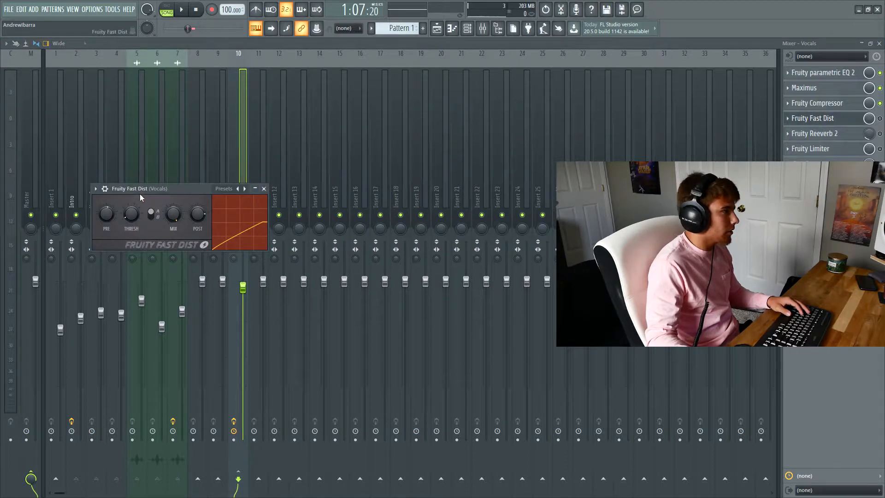
click(880, 118)
click(263, 189)
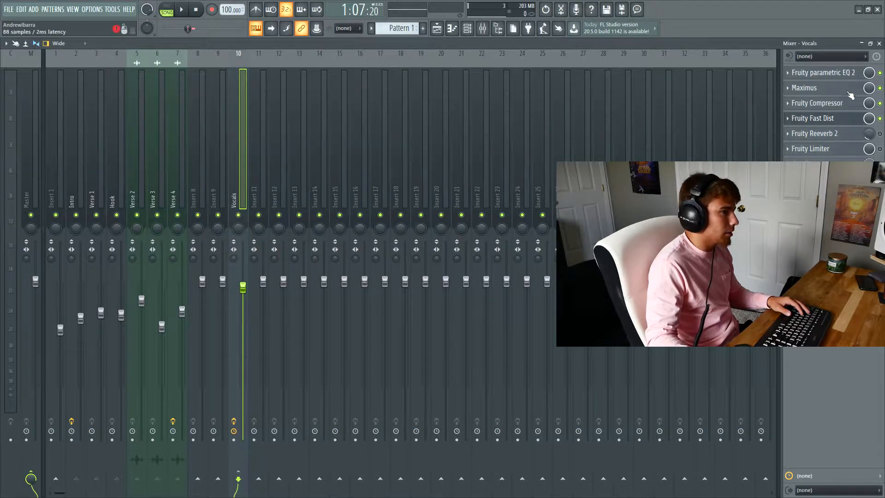
- Raise the post gain of Fruity Fast Dist while playing the vocals to hear the level change
click(829, 119)
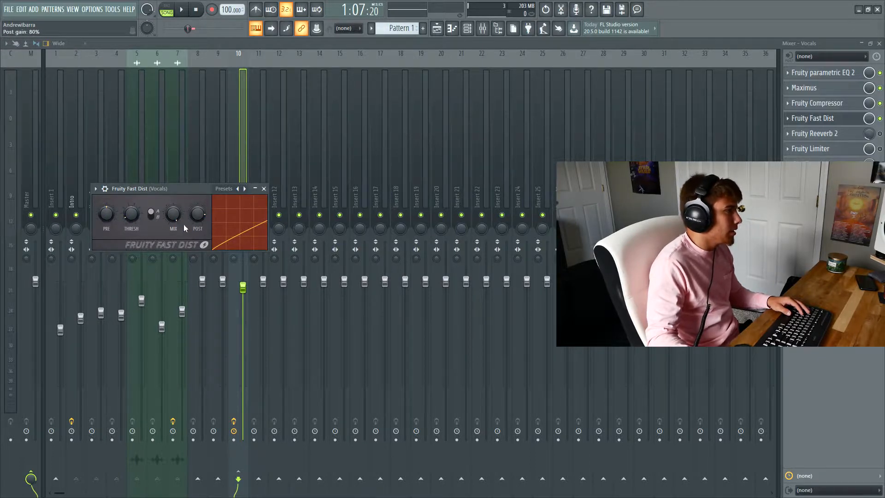
key(space)
mouse_move(196, 217)
mouse_down()
mouse_move(196, 189)
mouse_move(195, 201)
mouse_up()
key(space)
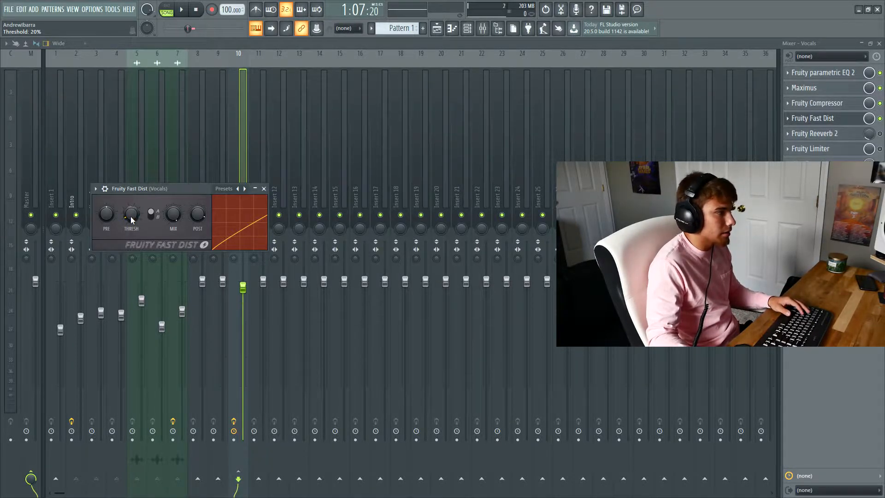
- Try a 50% threshold in Fruity Fast Dist during playback and reset the threshold
key(space)
drag(131, 216, 131, 198)
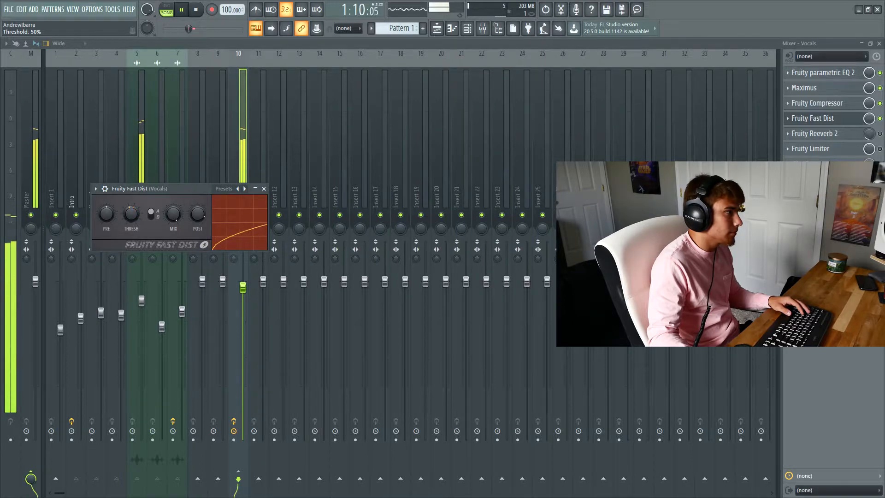
right_click(127, 207)
click(128, 211)
drag(131, 215, 131, 232)
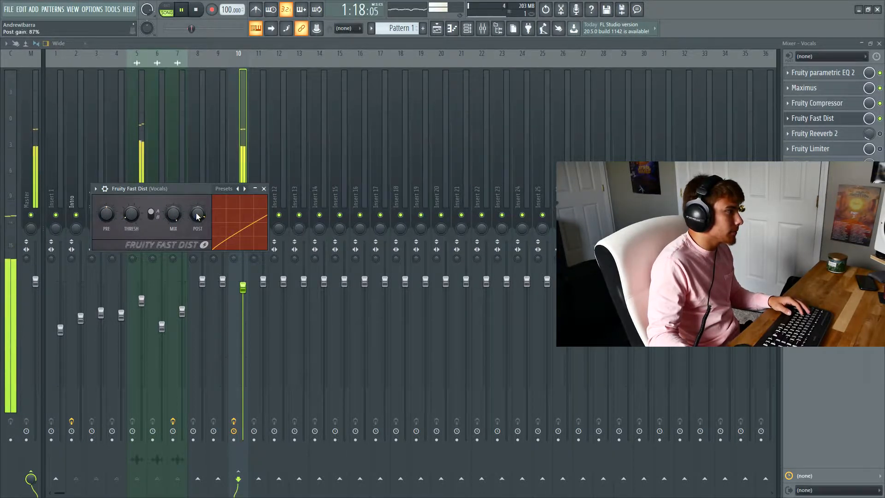
- Set the Fruity Fast Dist post gain to 80%, close the effect and stop playback
drag(198, 214, 198, 214)
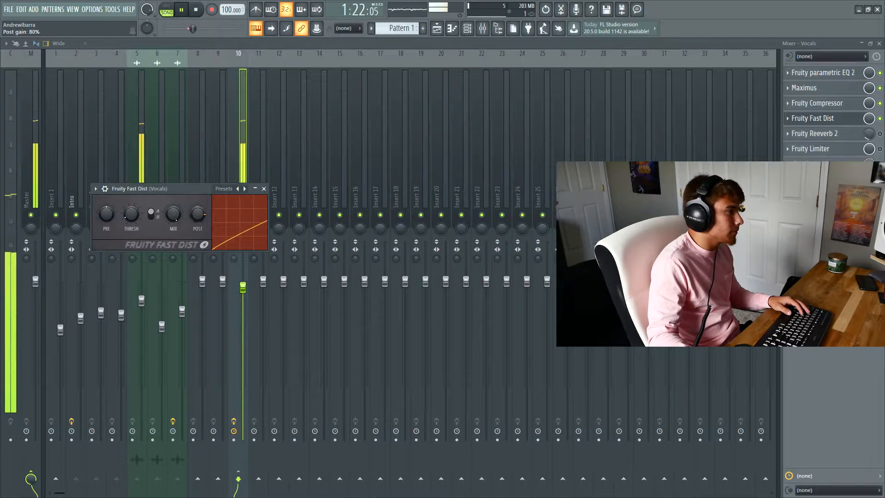
click(264, 189)
key(space)
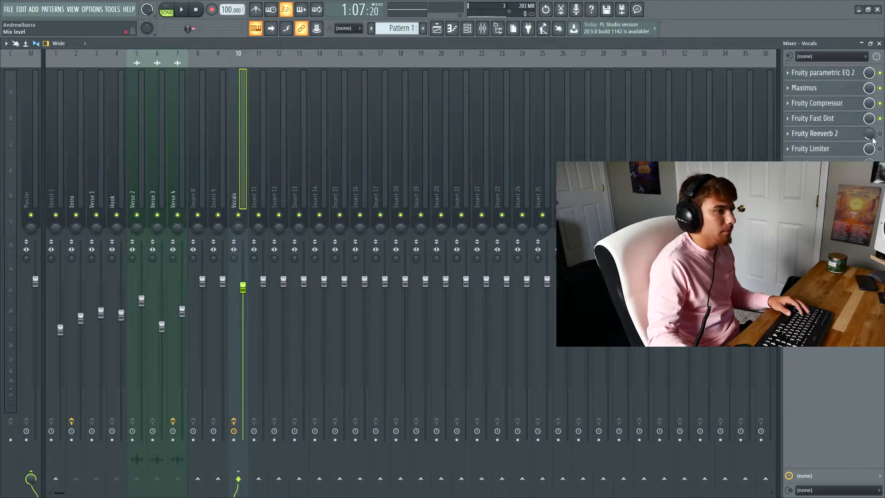
- Enable Fruity Reeverb 2 on the Vocals track, raise its mix level to full and bring up its settings
click(823, 134)
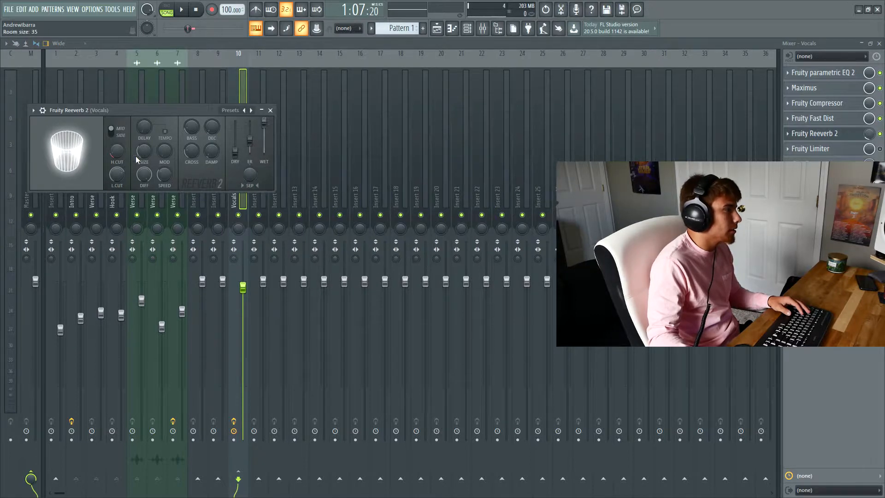
click(869, 134)
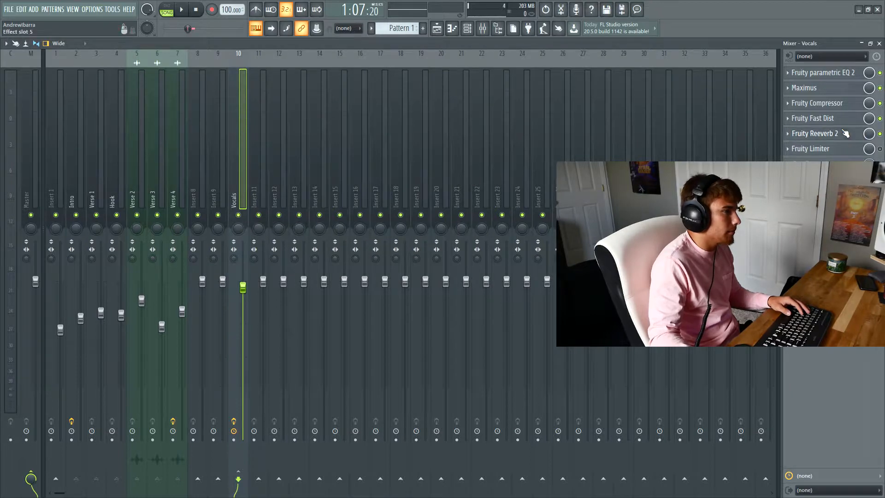
key(space)
click(814, 134)
- Try different low cut frequencies in Fruity Reeverb 2, including 355 Hz, while playing the vocals
key(space)
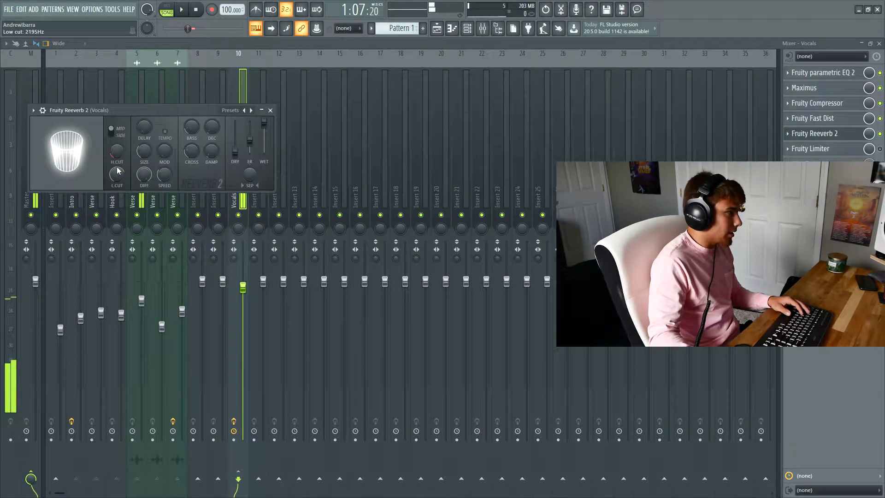
drag(117, 182, 116, 186)
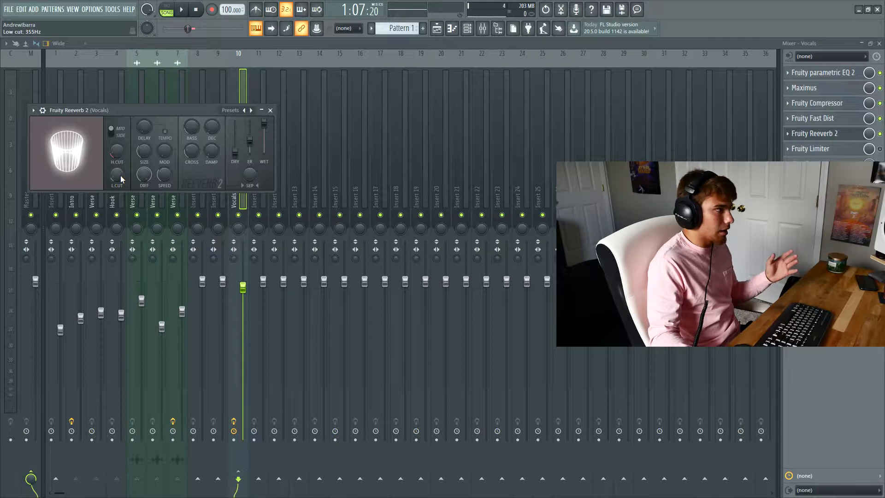
key(space)
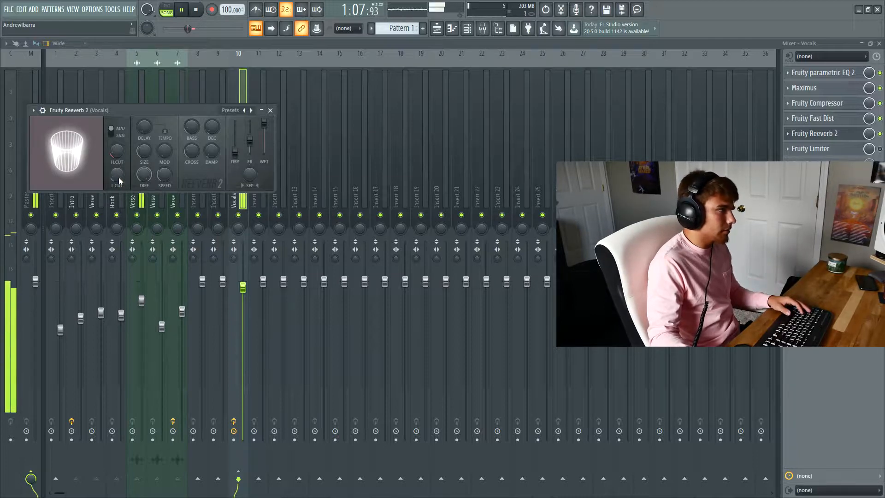
drag(118, 177, 118, 152)
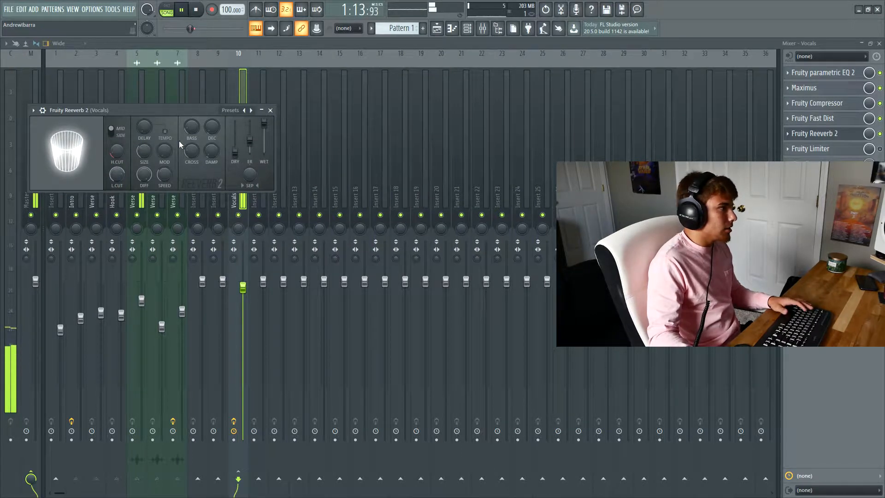
key(space)
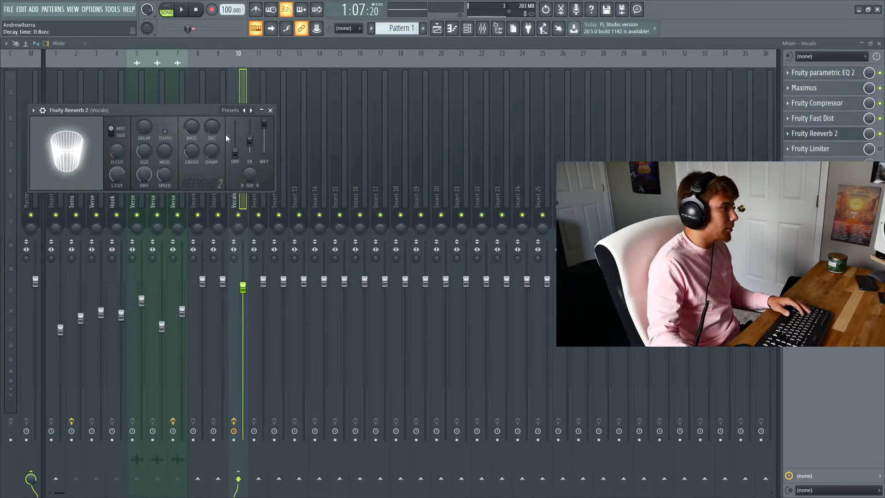
click(270, 111)
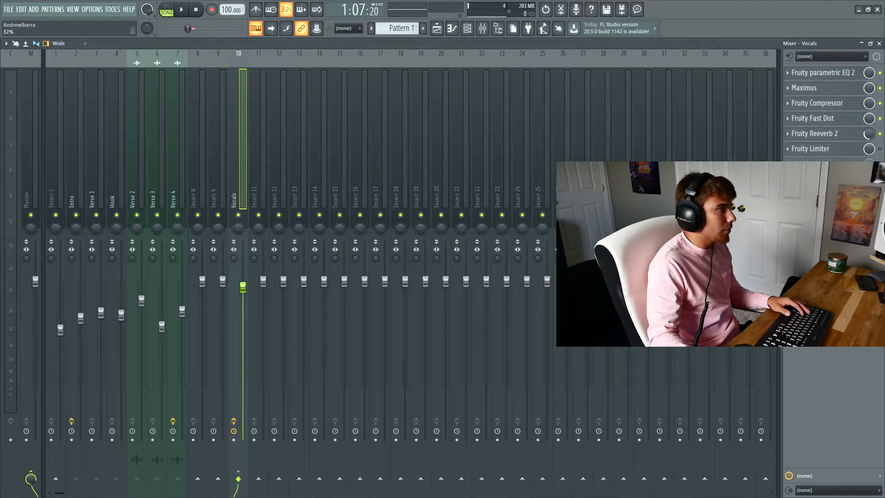
- Set the Fruity Reeverb 2 mix level to 17% and play the vocals to check the amount of reverb
key(space)
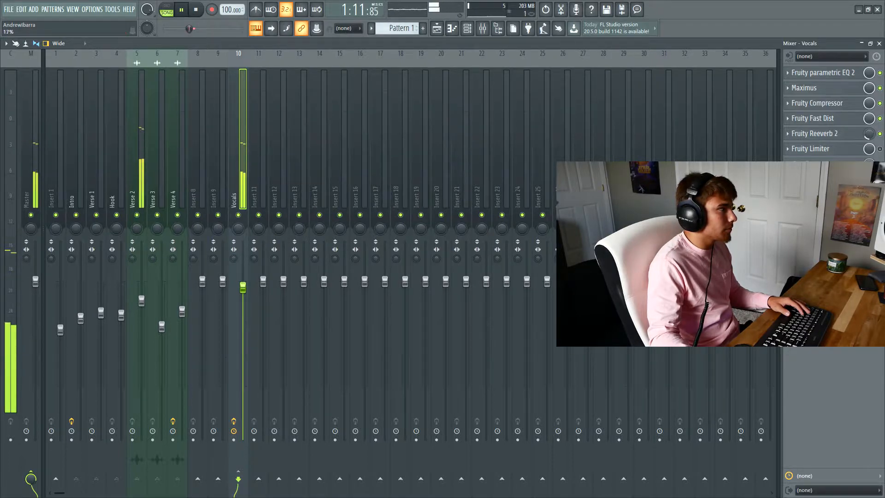
key(space)
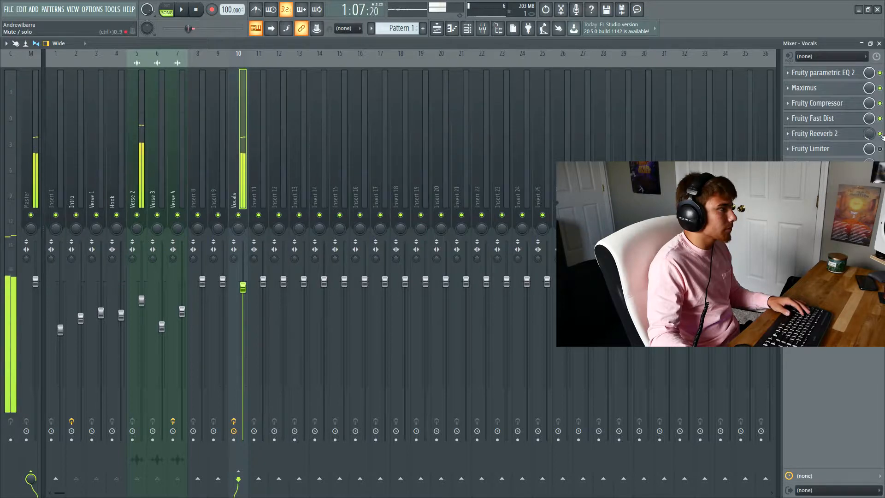
key(space)
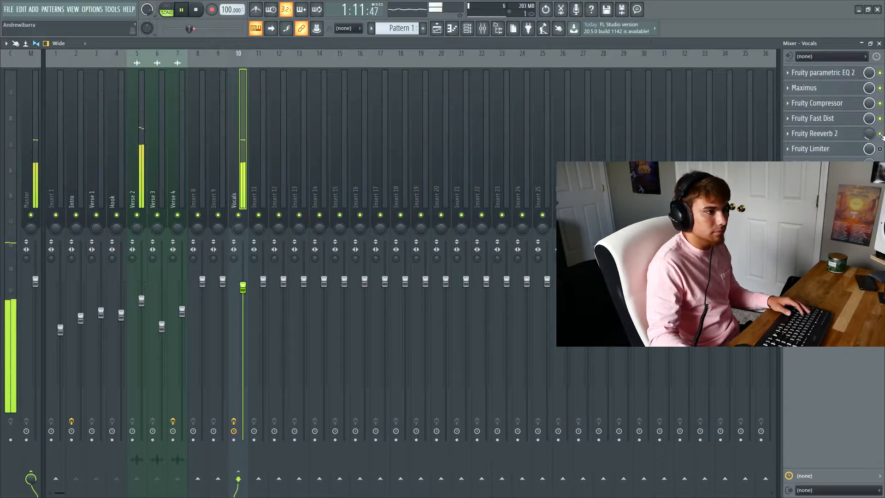
key(space)
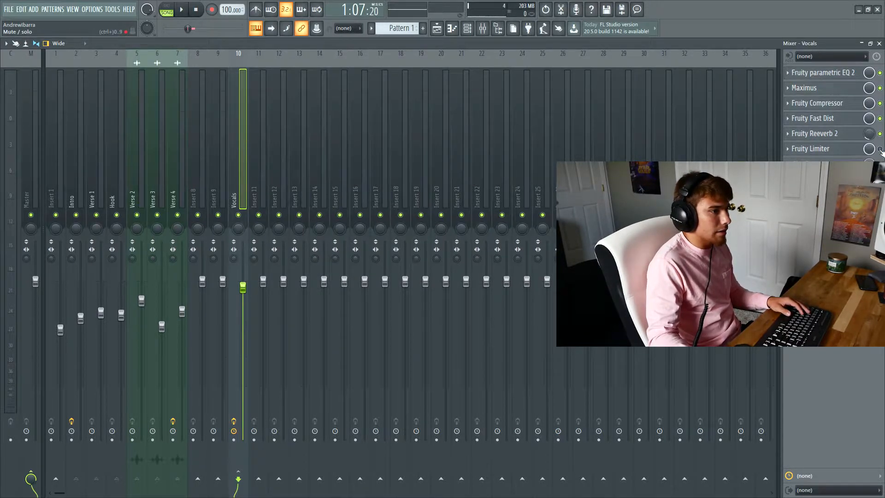
- Open and enable the Fruity Limiter on the Vocals track, reset its noise gate gain and undo that reset
click(828, 152)
drag(283, 113, 420, 106)
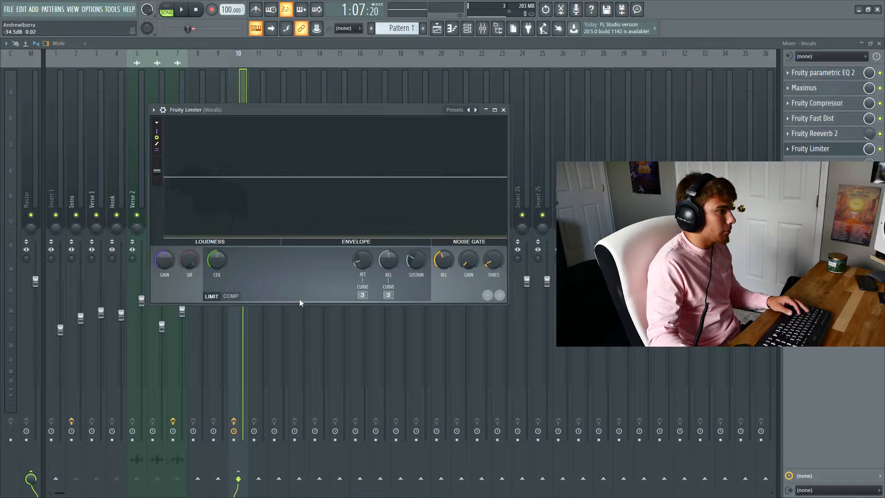
right_click(468, 264)
click(492, 312)
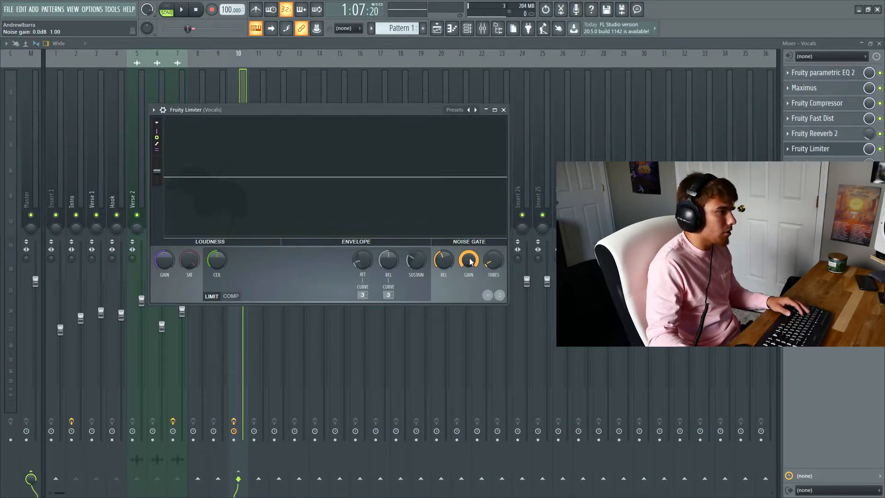
key(ctrl+z)
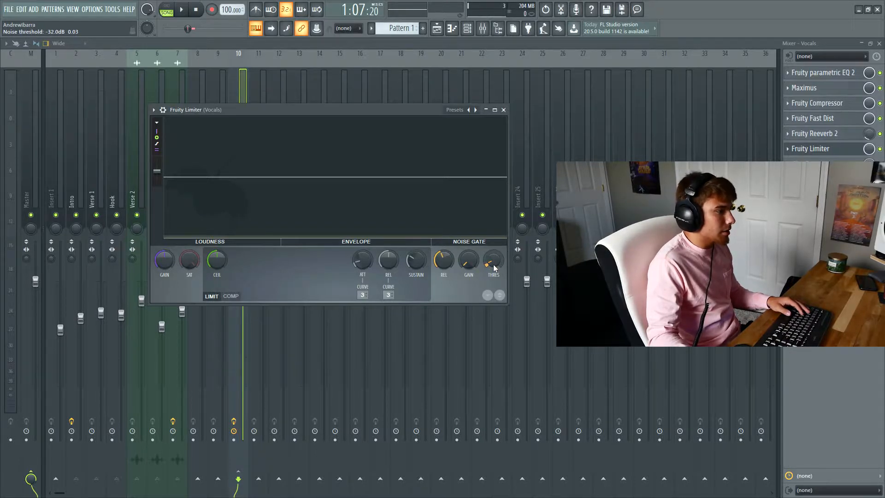
click(438, 30)
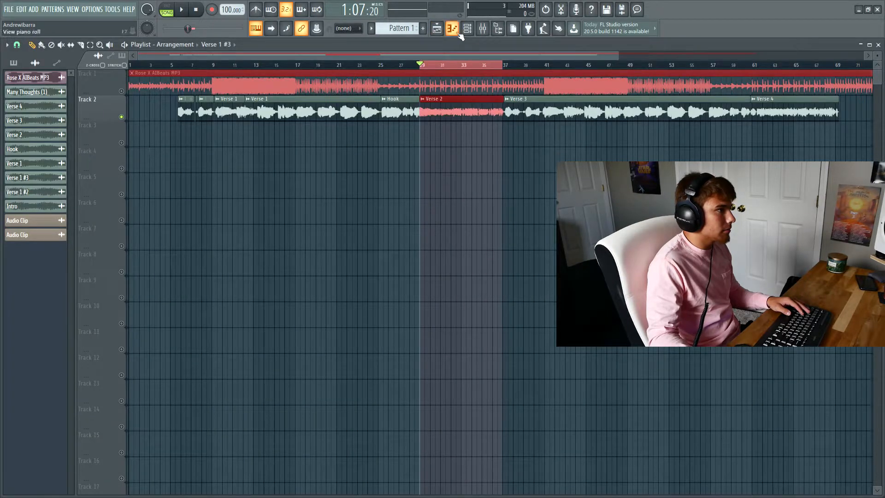
click(484, 31)
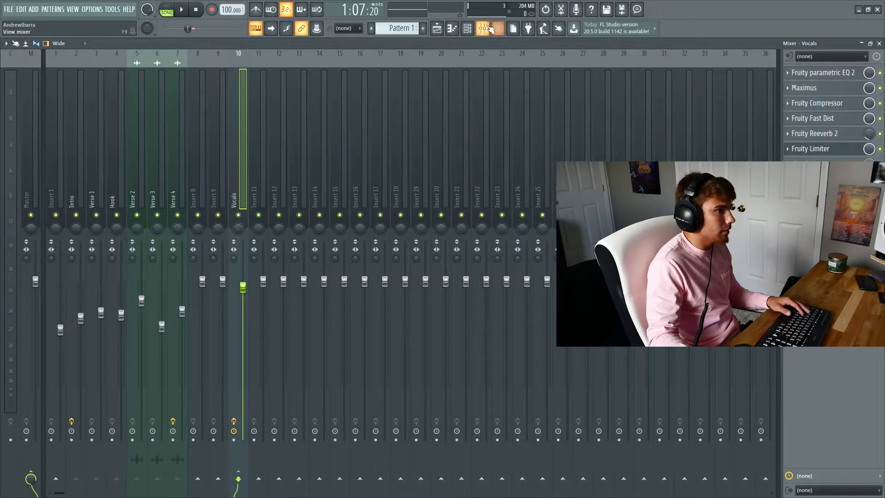
click(835, 155)
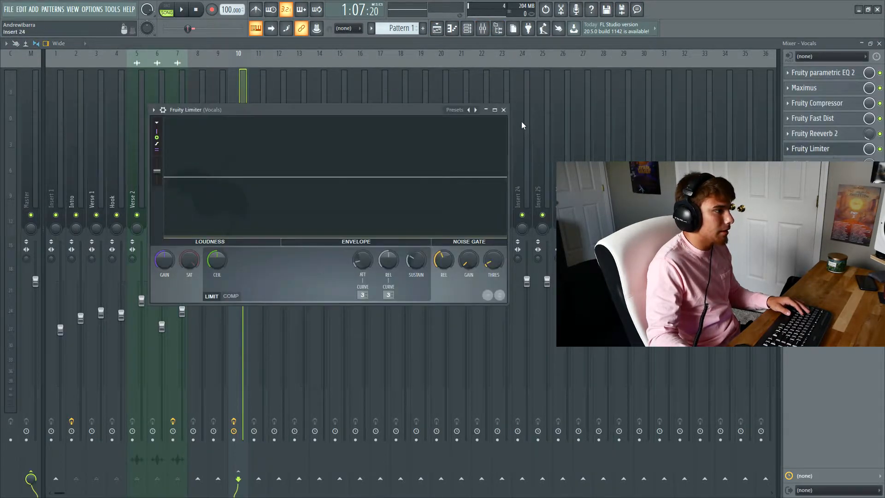
click(504, 110)
- Clear the Verse 2 time selection and play Verse 1 from about bar 18 with the Vocals limiter on
click(437, 28)
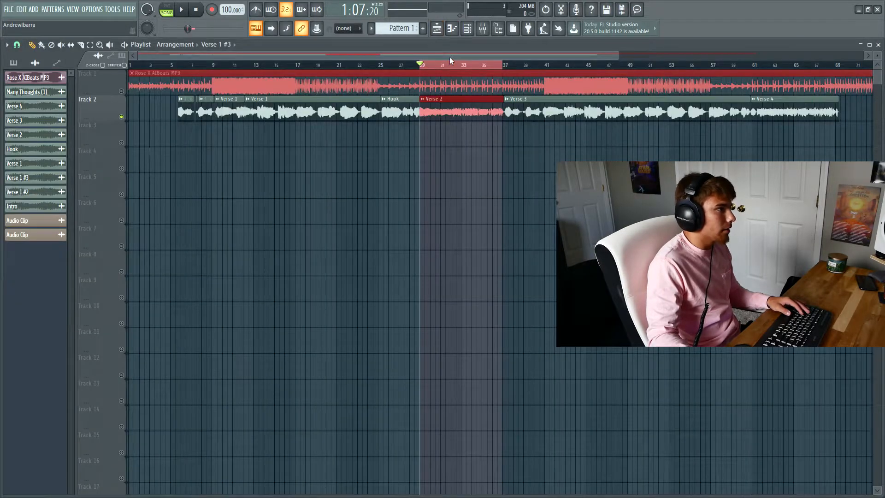
double_click(442, 64)
click(332, 64)
scroll(380, 56, up, 9)
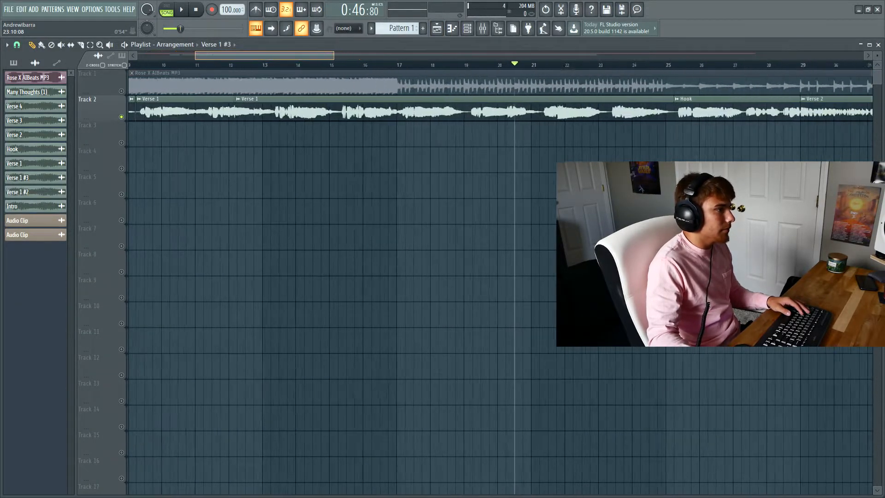
click(372, 64)
key(space)
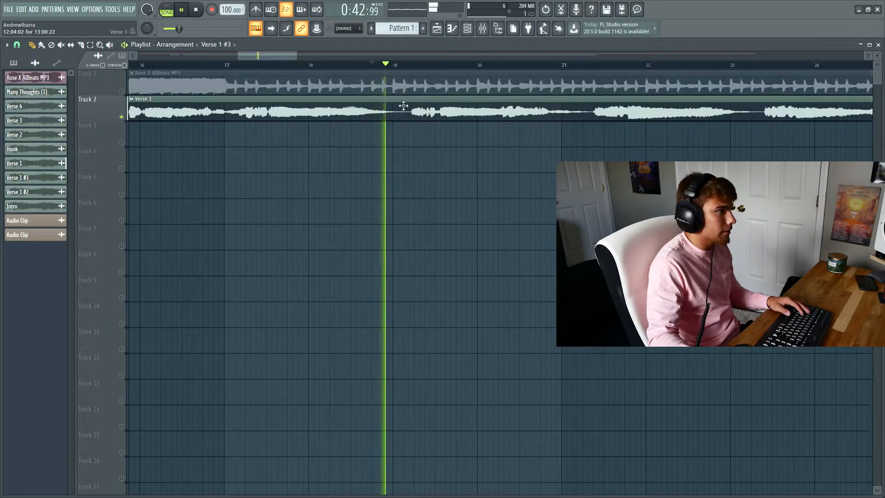
key(space)
key(space)
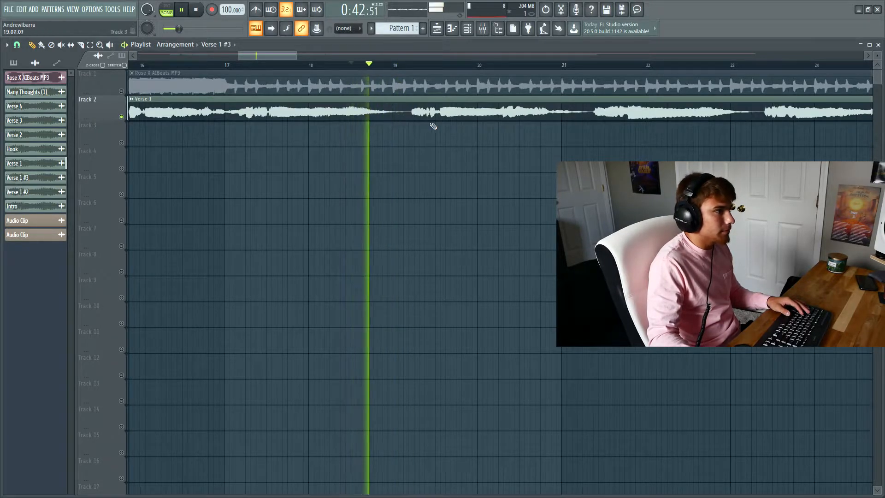
- Disable the Fruity Limiter on the Vocals track and play the same part of Verse 1 for comparison
click(493, 30)
key(space)
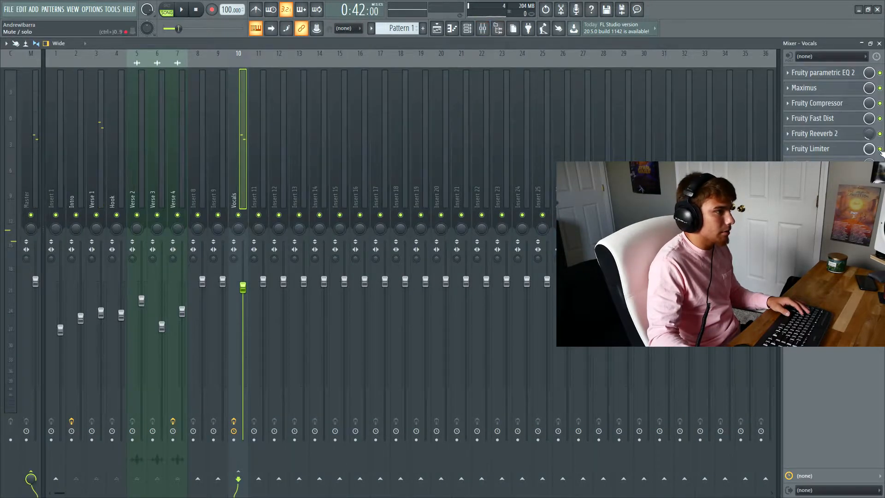
key(space)
key(F5)
key(space)
key(space)
key(space)
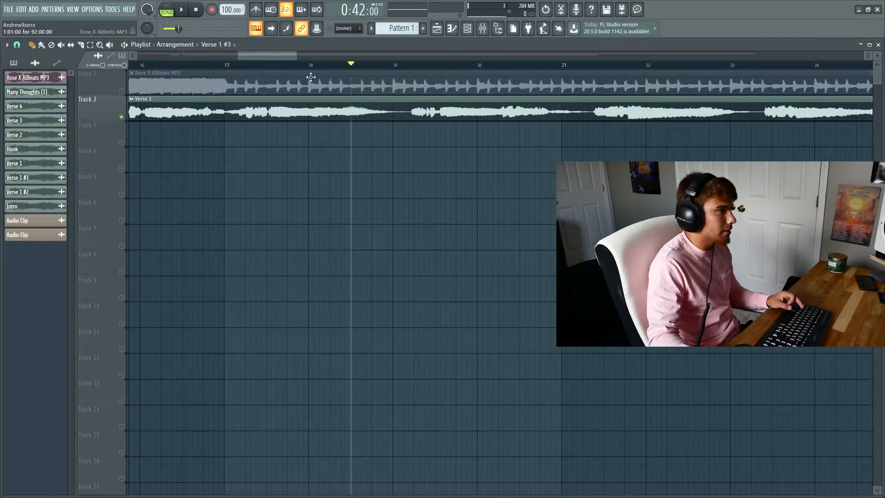
- Play Verse 1 from around bar 15 to listen to the vocals without the limiter
scroll(340, 56, down, 2)
mouse_move(308, 55)
mouse_down()
mouse_move(231, 56)
mouse_move(295, 59)
mouse_up()
click(252, 65)
key(space)
click(283, 67)
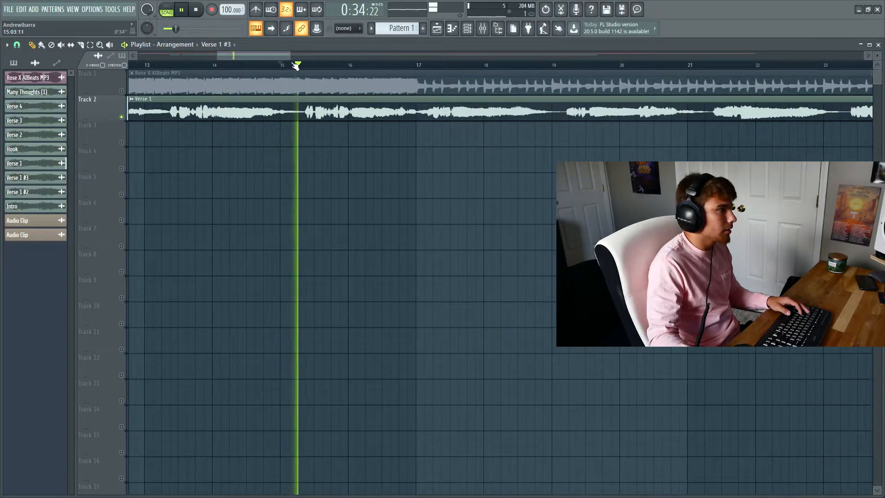
drag(284, 56, 295, 56)
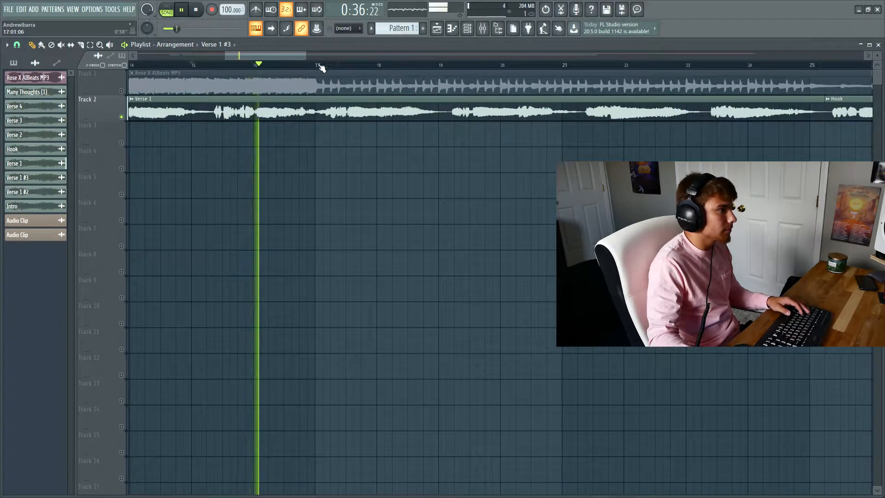
key(space)
- Re-enable the Fruity Limiter on the Vocals track and try noise gate thresholds such as -11.1 dB and -7.6 dB during playback
click(483, 29)
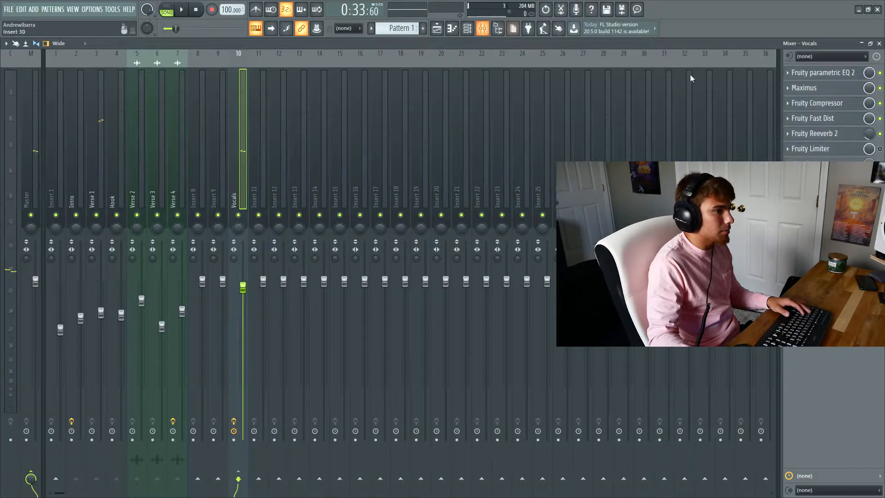
click(839, 154)
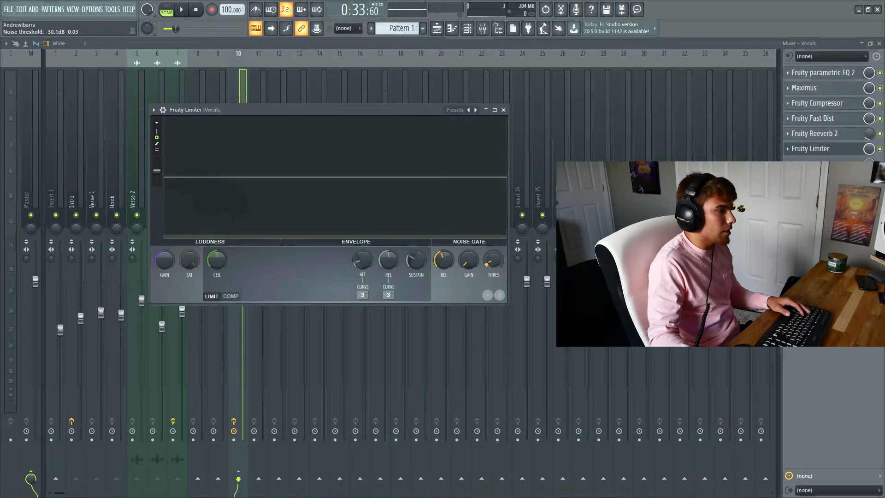
drag(491, 263, 491, 230)
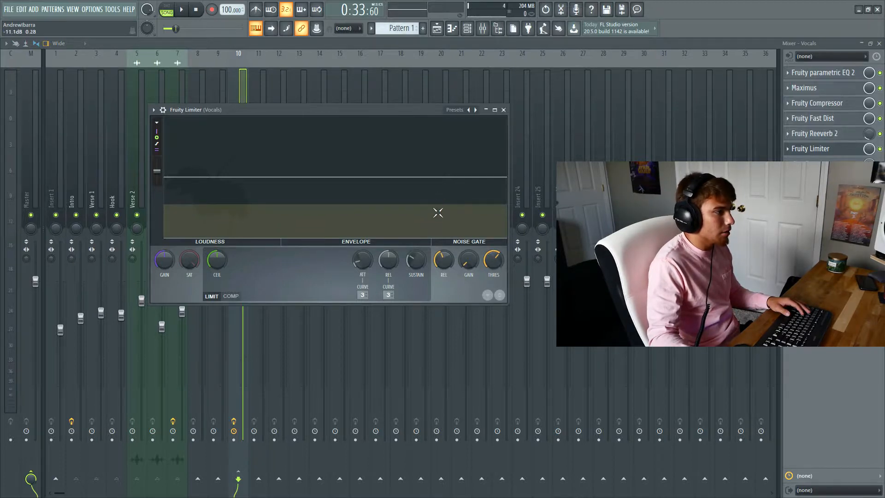
key(space)
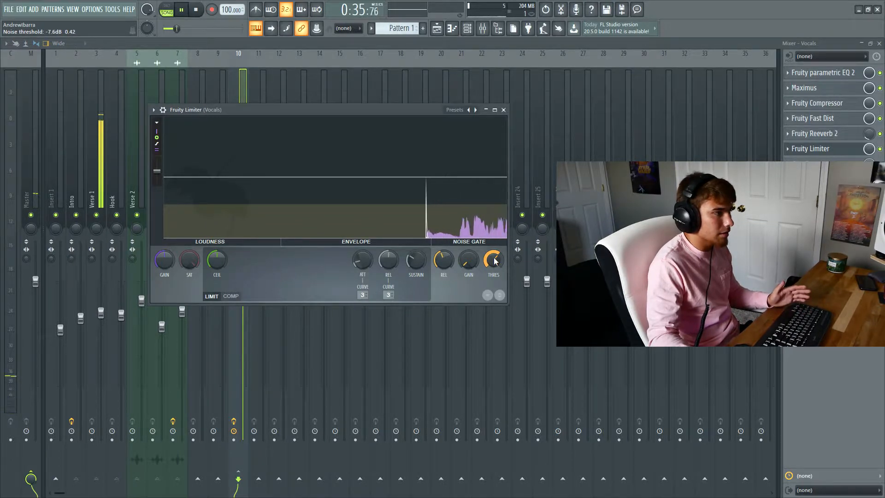
mouse_move(494, 257)
mouse_down()
mouse_move(494, 284)
mouse_move(494, 257)
mouse_up()
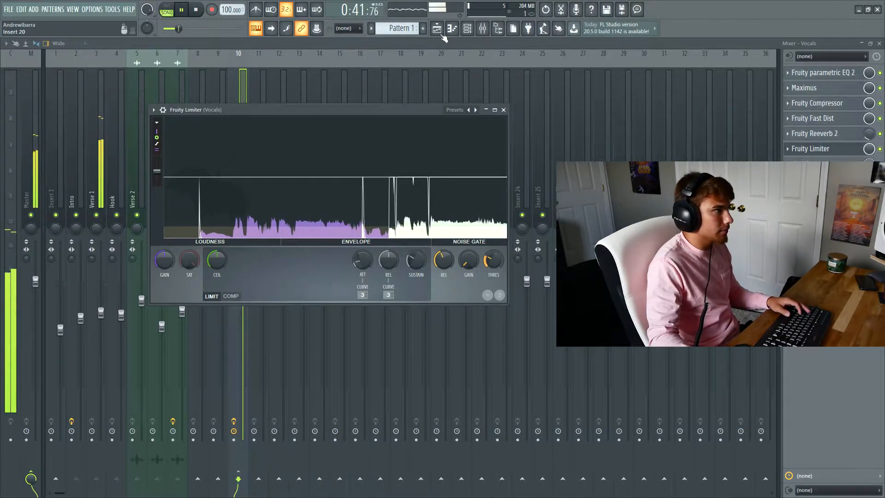
- Select the Verse 2 section from bar 29 to bar 37 in the playlist and play it
key(F5)
key(space)
scroll(562, 69, down, 6)
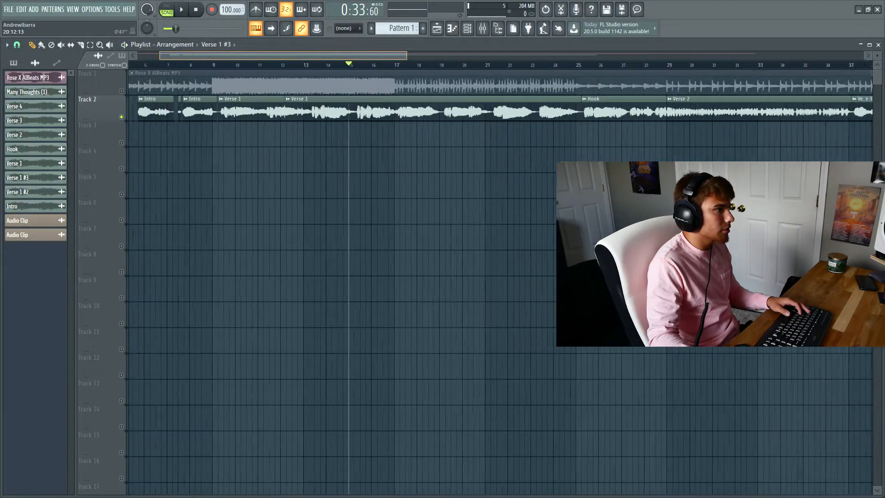
drag(531, 69, 636, 67)
key(space)
- Lower the Fruity Limiter's noise gate threshold on the Vocals track while playing Verse 2, trying -26.2 dB on the way, and close the limiter
click(487, 28)
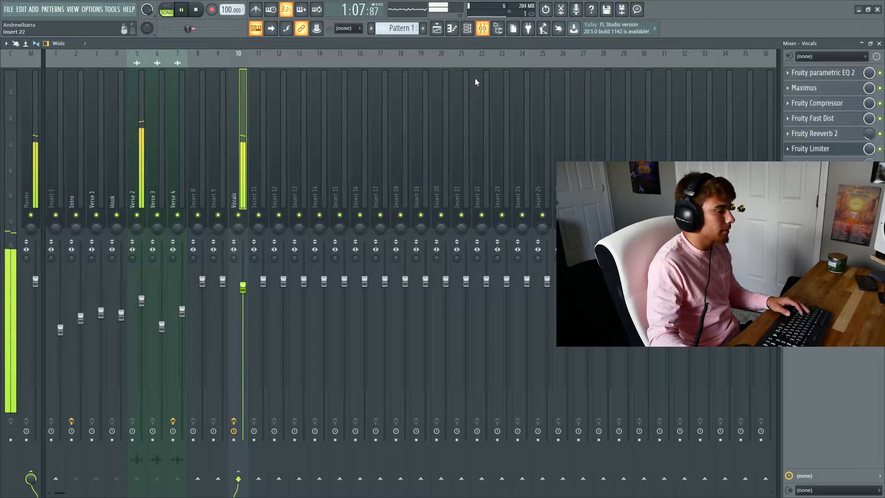
click(820, 150)
key(space)
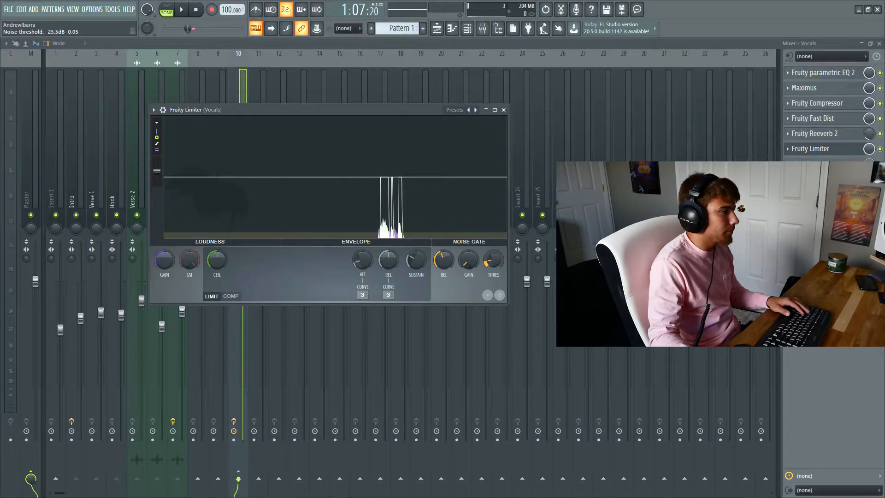
drag(495, 263, 495, 264)
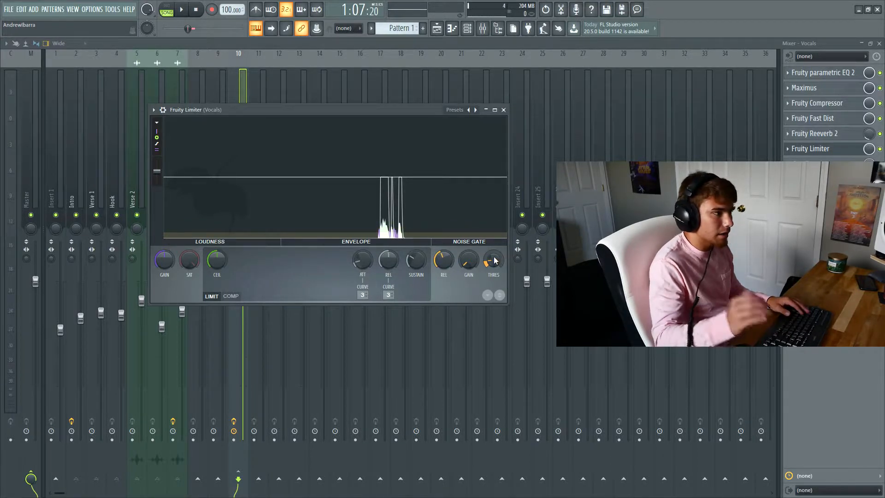
key(space)
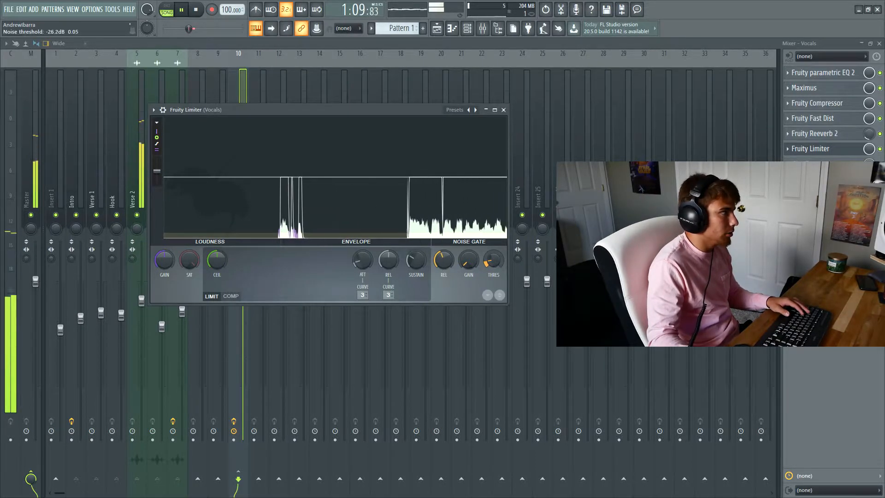
drag(494, 261, 493, 262)
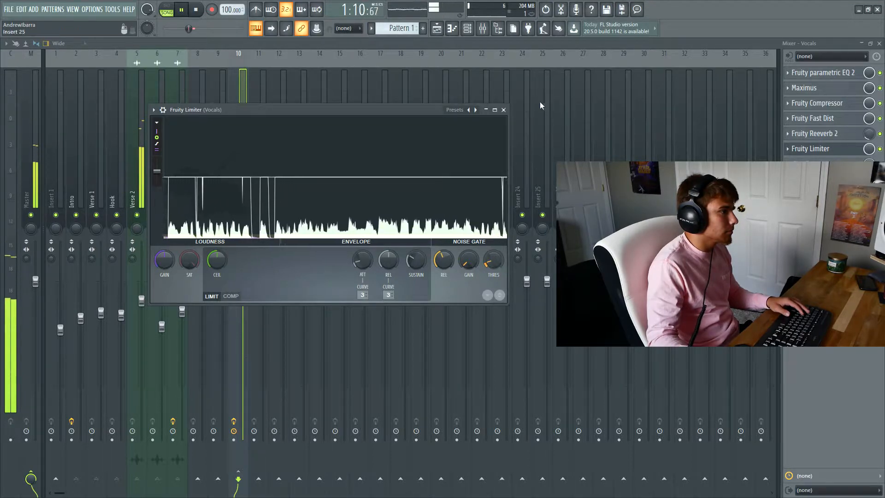
click(504, 110)
key(space)
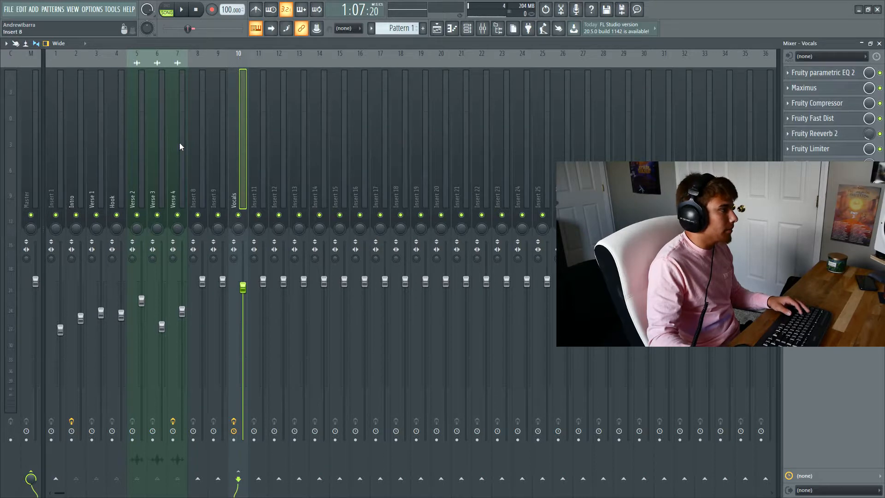
- Go through the individual vocal section tracks in the mixer and select the Intro track
click(82, 159)
click(139, 167)
click(175, 167)
click(118, 170)
click(87, 167)
click(73, 167)
- Clear the Verse 2 selection in the playlist and place the playback position just before the first Intro clip
click(437, 28)
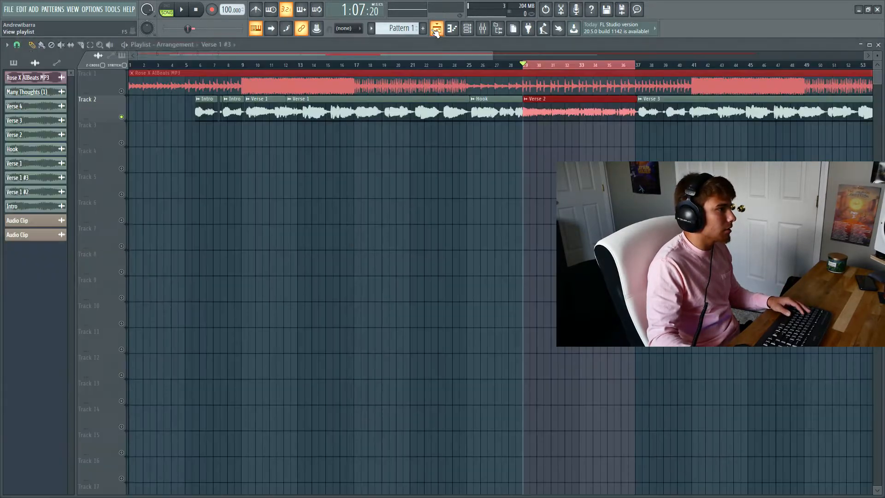
drag(434, 69, 210, 70)
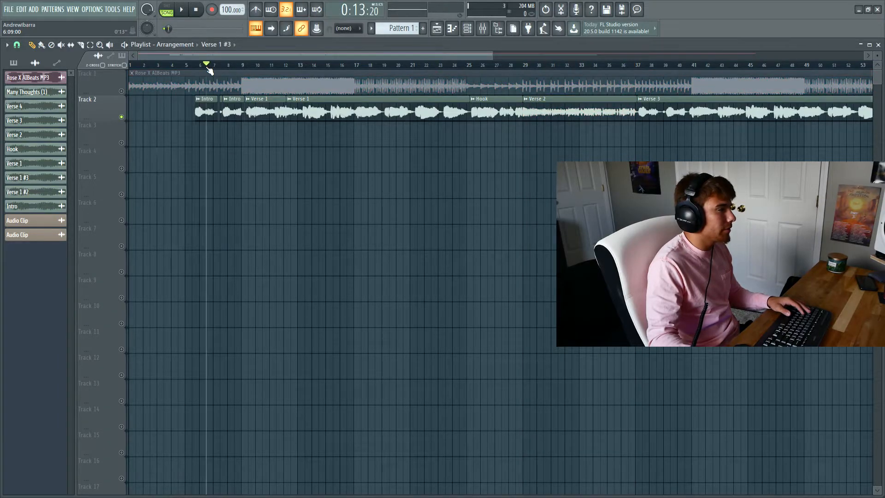
scroll(326, 54, down, 5)
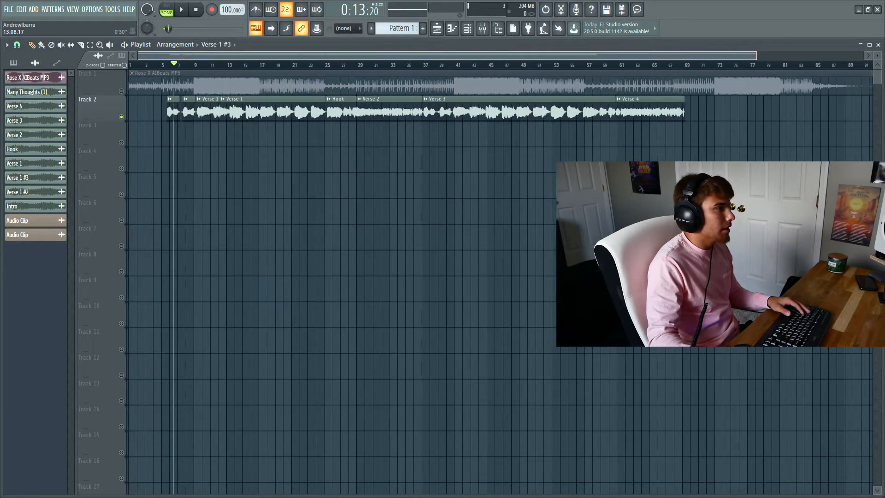
scroll(331, 56, up, 8)
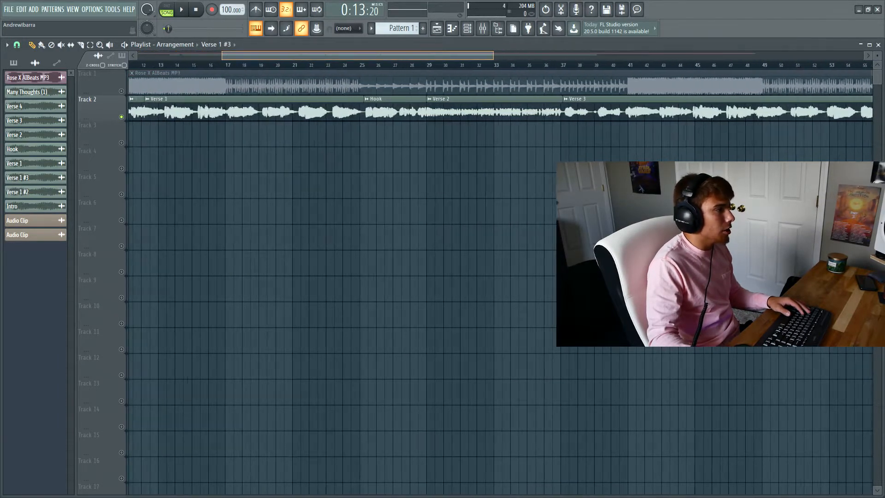
click(332, 65)
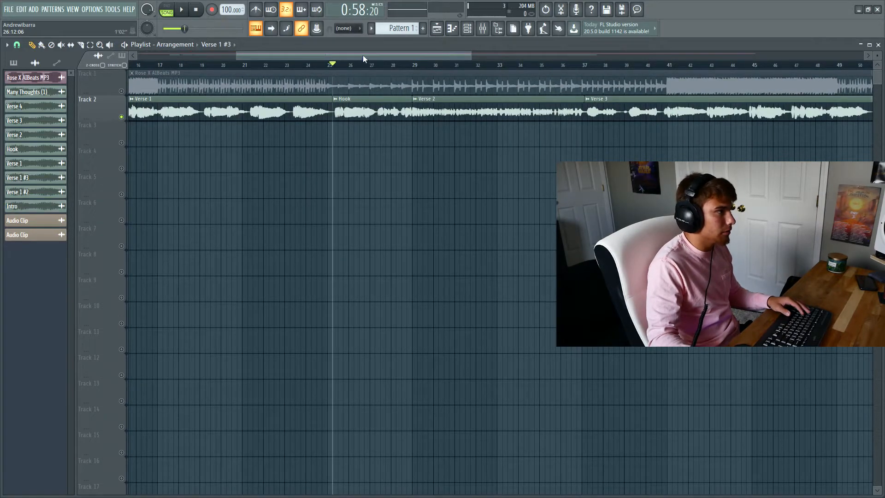
scroll(363, 56, down, 3)
scroll(383, 58, up, 4)
scroll(397, 57, up, 3)
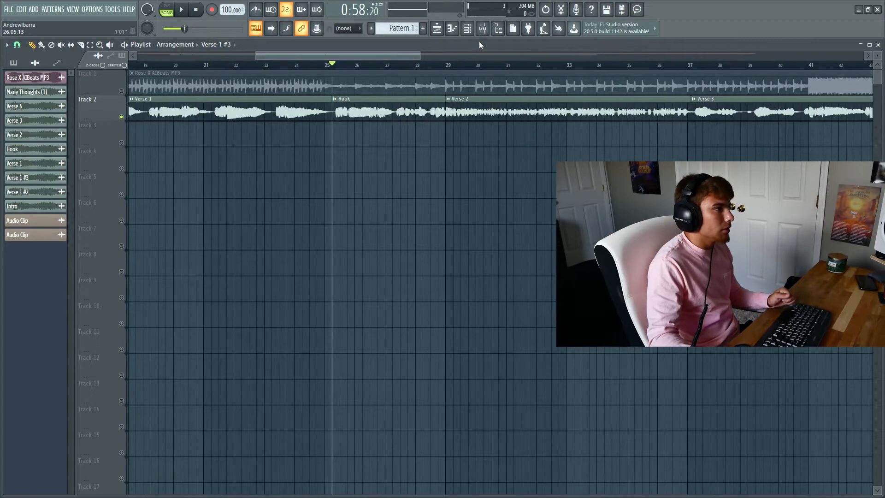
scroll(323, 56, down, 5)
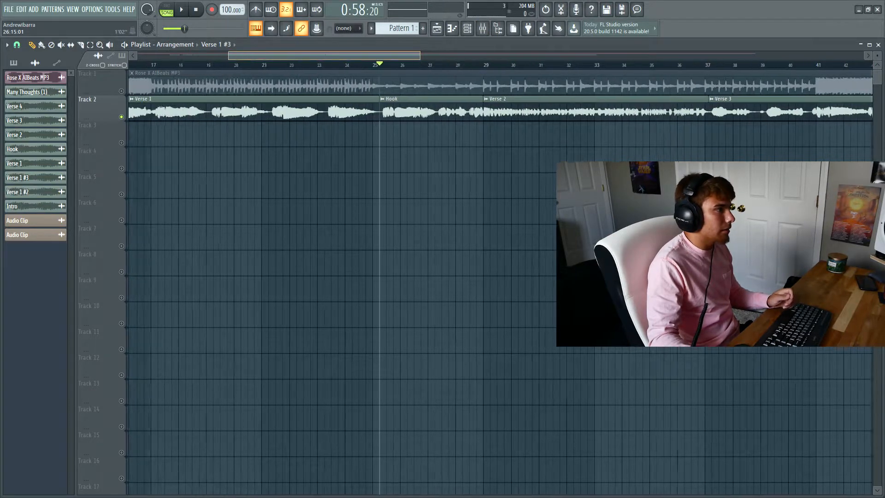
scroll(253, 63, up, 2)
mouse_move(218, 66)
mouse_down()
mouse_move(465, 82)
mouse_move(226, 91)
mouse_move(224, 68)
mouse_up()
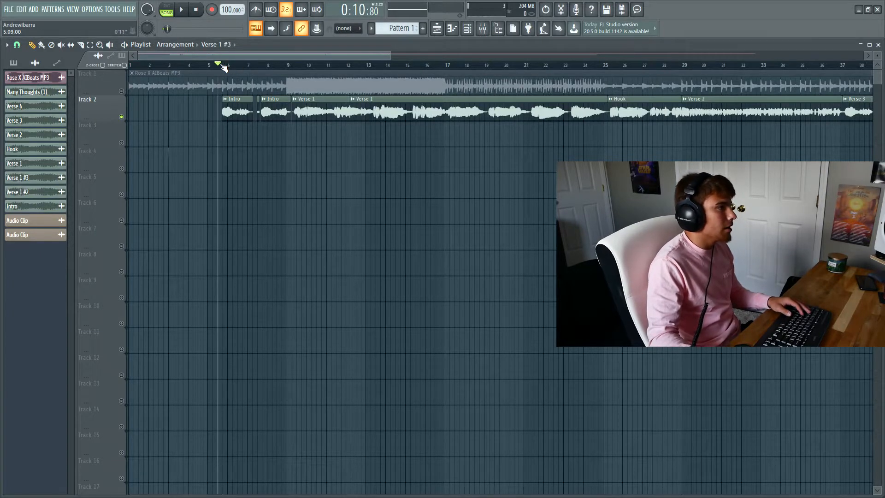
- Enable Fruity parametric EQ 2 on the Intro track and raise its band 1 high-pass frequency slightly during playback
click(484, 29)
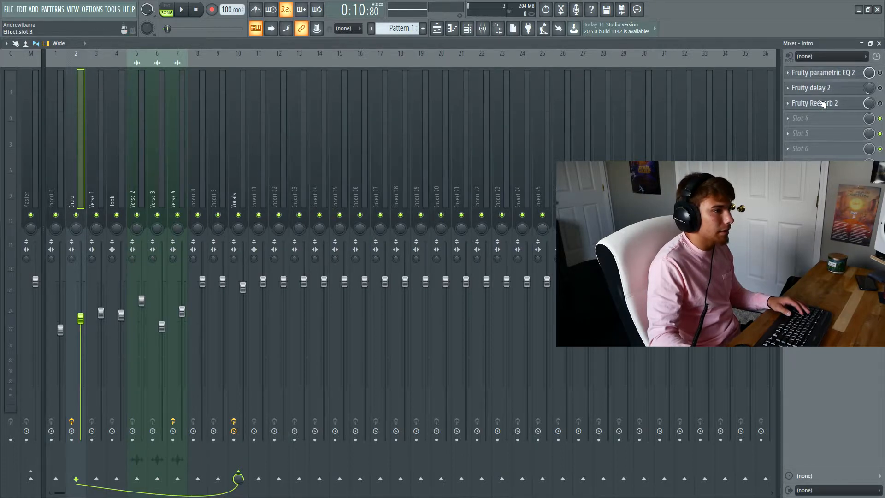
click(827, 74)
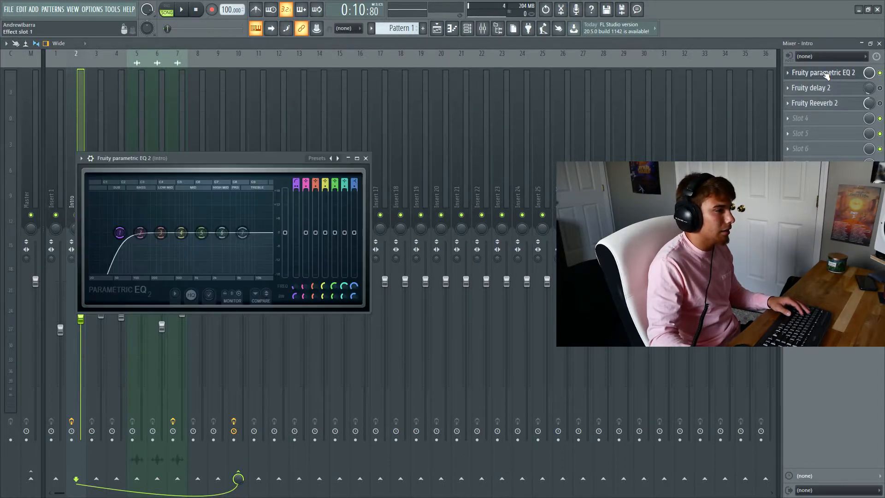
key(space)
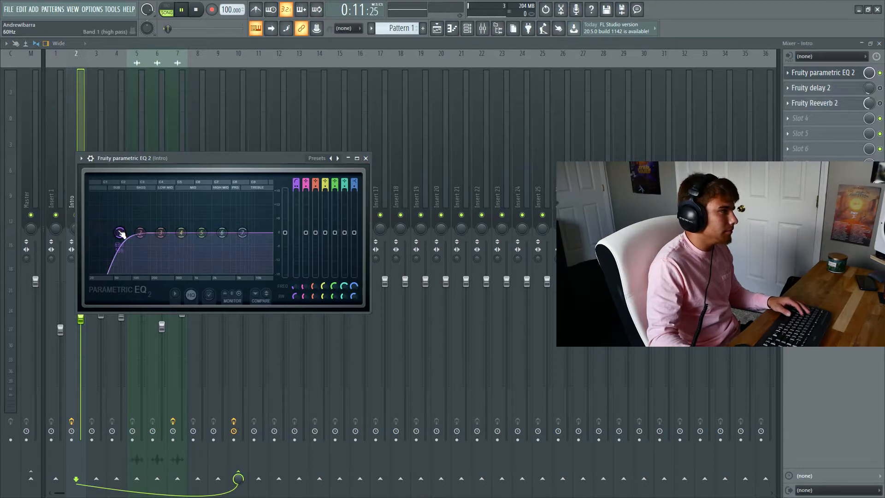
drag(120, 232, 132, 232)
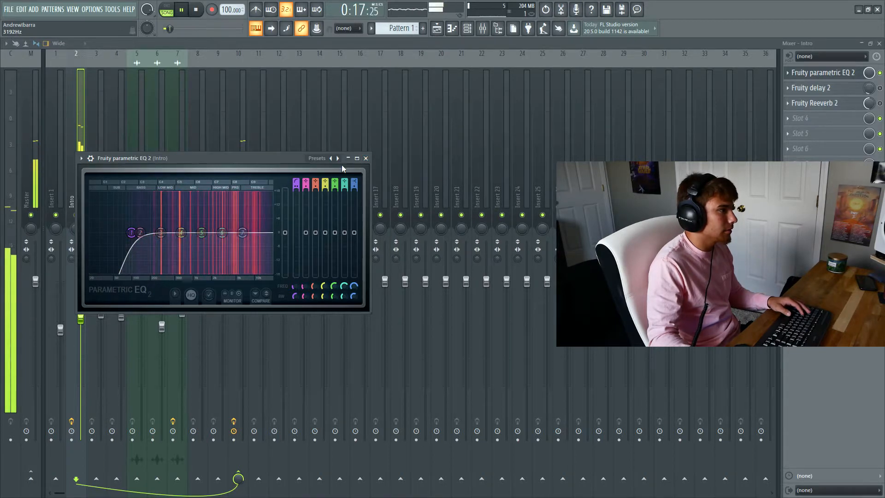
- Close the Intro track's equalizer and enable Fruity delay 2 on that track while the Intro plays
click(366, 158)
key(space)
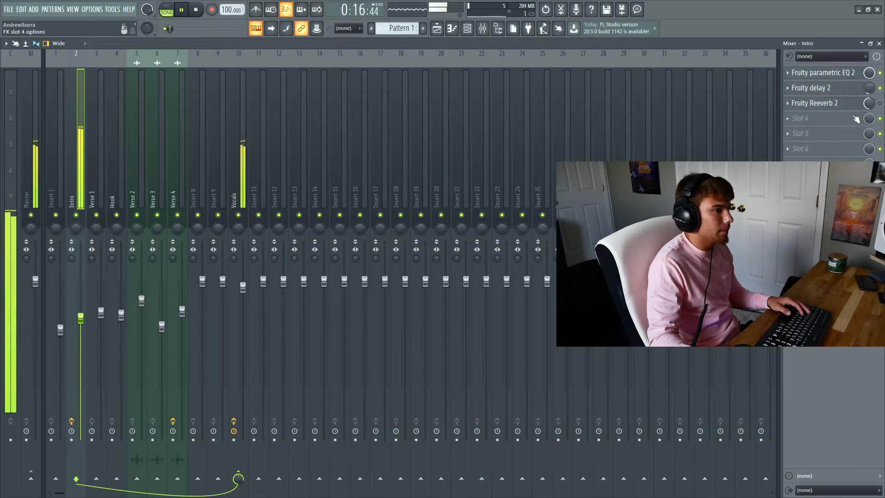
key(space)
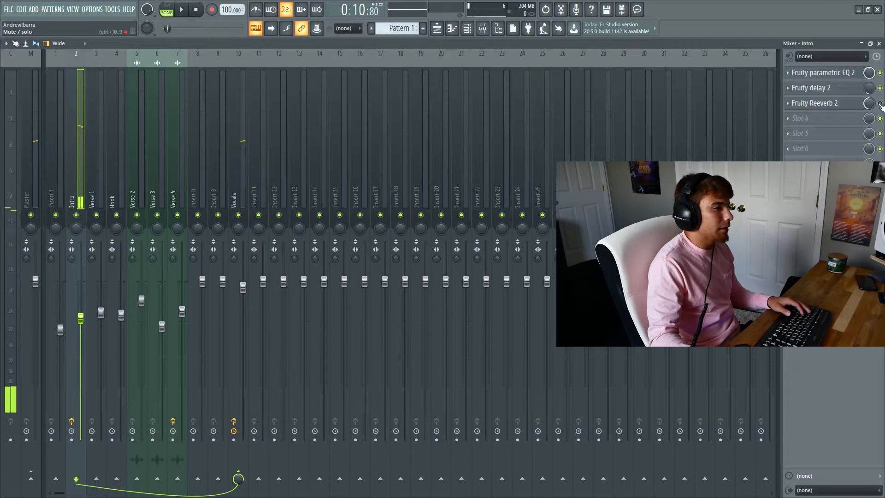
- Replay the Intro clips from the playlist and enable Fruity Reeverb 2 on the Intro track
click(424, 29)
click(442, 40)
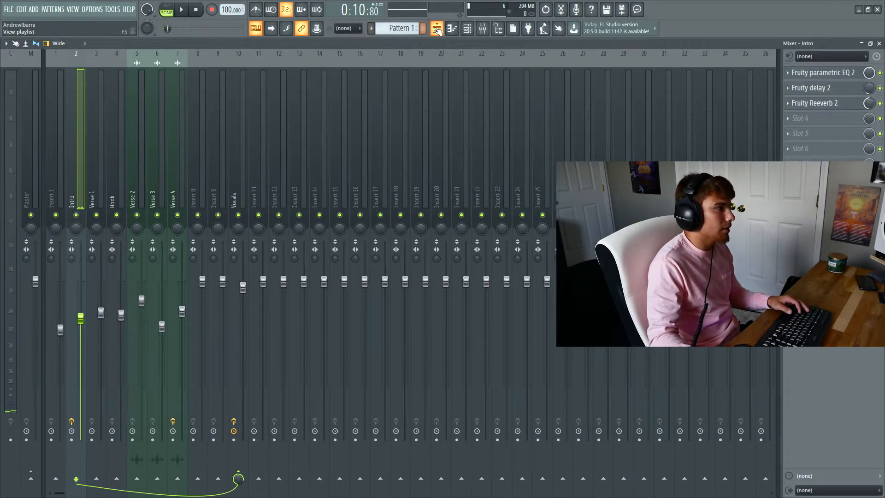
click(436, 29)
key(space)
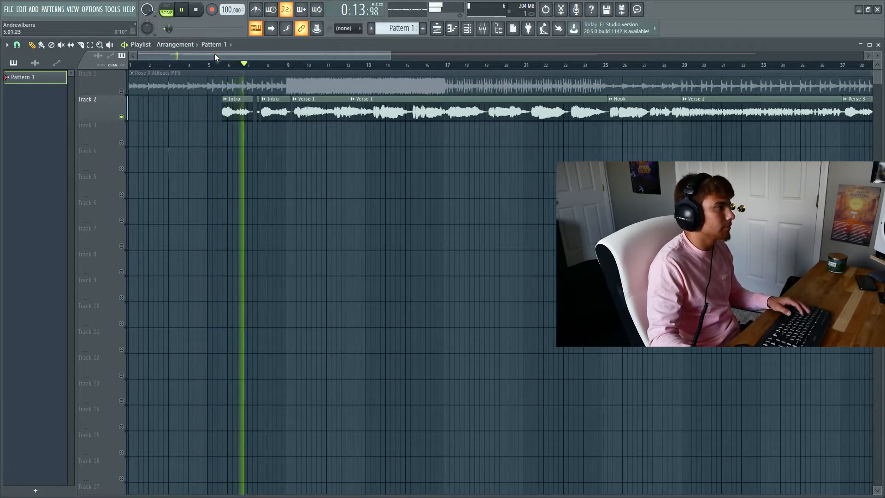
click(483, 28)
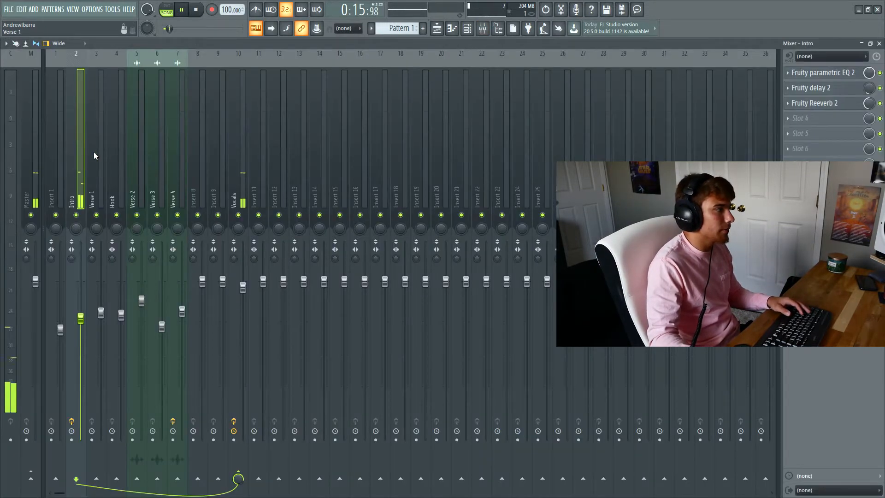
- Select the Verse 4 mixer track and place the playback position at the start of the Verse 4 clip
drag(85, 156, 179, 150)
key(space)
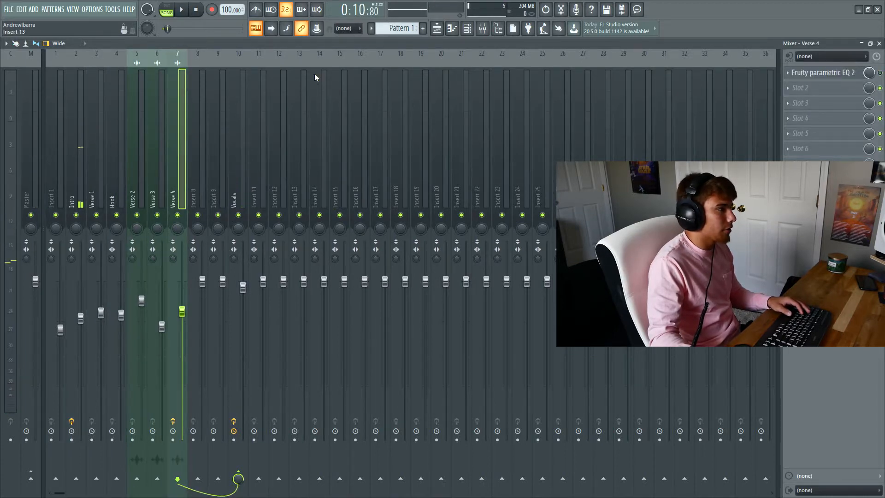
click(452, 29)
scroll(592, 69, down, 3)
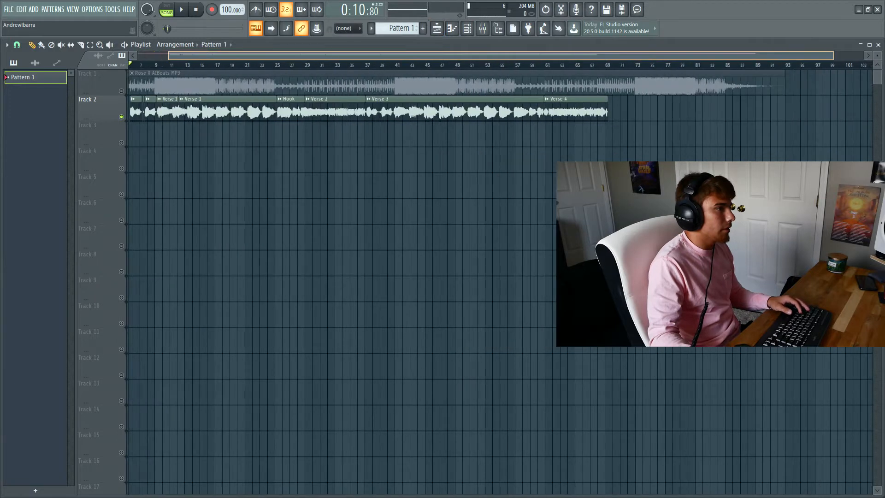
drag(592, 68, 659, 69)
click(498, 29)
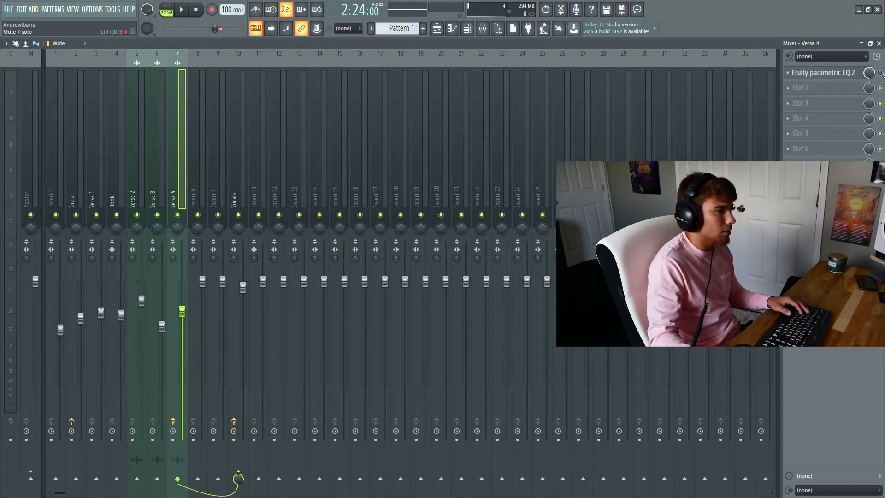
- Inspect the curve of Fruity parametric EQ 2 on the Verse 4 track and play the verse with the equalizer enabled
click(831, 79)
key(space)
drag(77, 164, 104, 160)
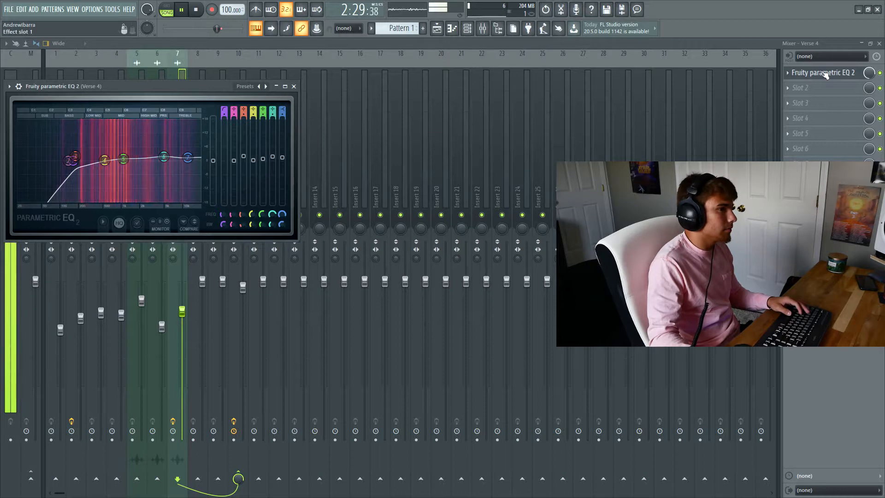
click(880, 72)
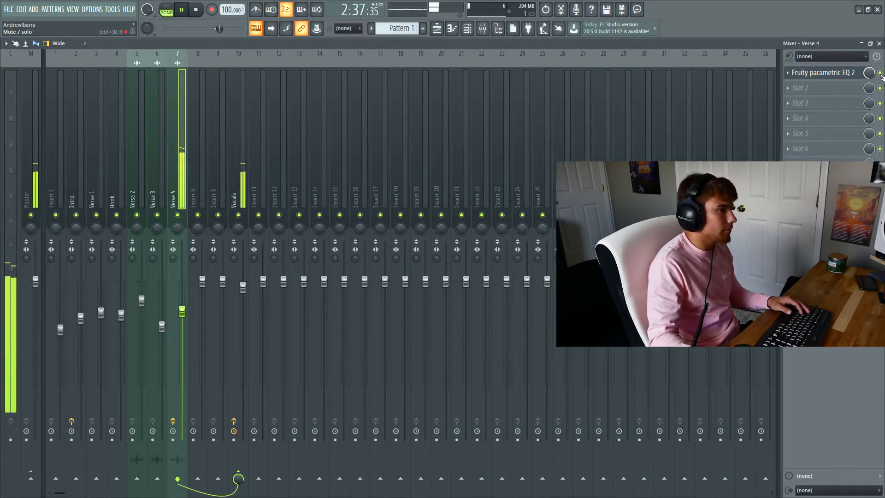
key(space)
- Unmute the beat on Track 1 and play the beginning of the Intro with beat and vocals together
click(243, 148)
click(179, 138)
drag(178, 135, 197, 137)
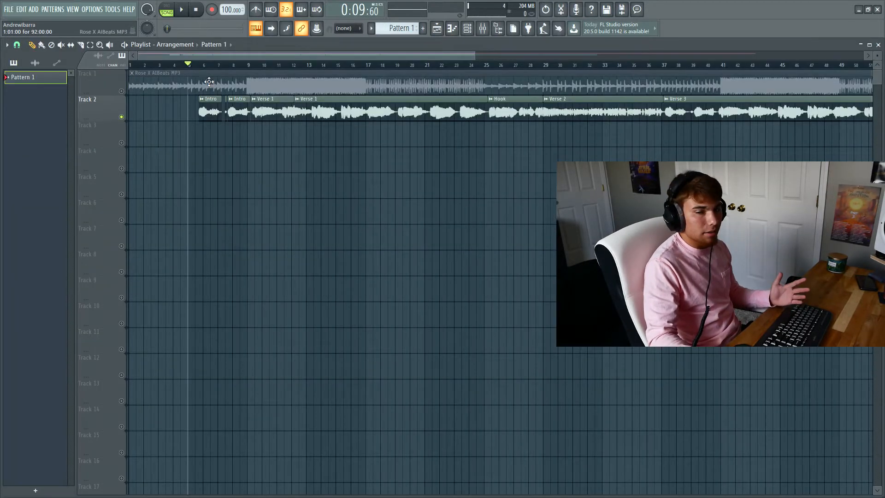
scroll(214, 65, up, 3)
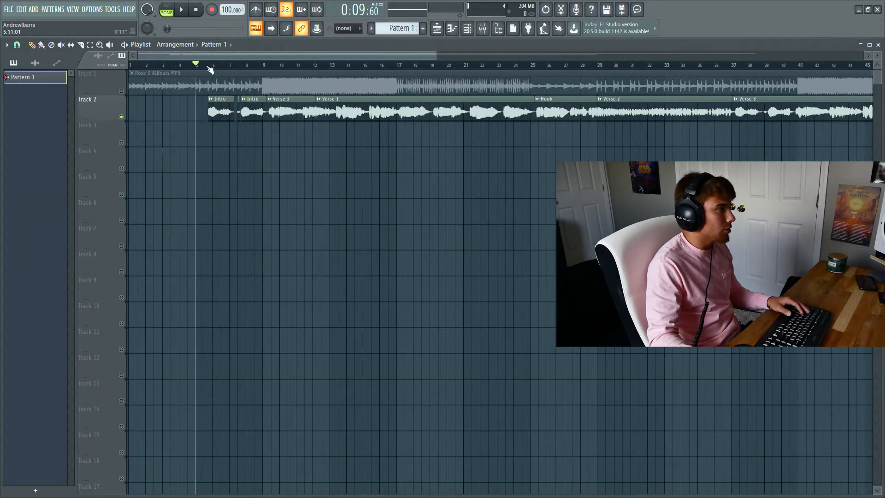
click(122, 91)
drag(211, 65, 129, 65)
key(space)
click(211, 65)
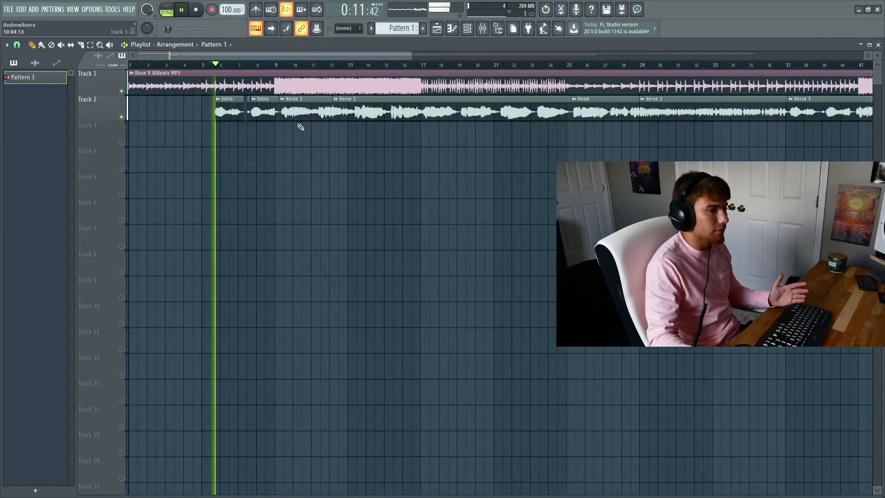
key(space)
- Place the playback position at the start of the first Intro clip, at 0:11:40, and start playback
mouse_move(233, 69)
mouse_down()
mouse_move(312, 67)
mouse_move(220, 66)
mouse_up()
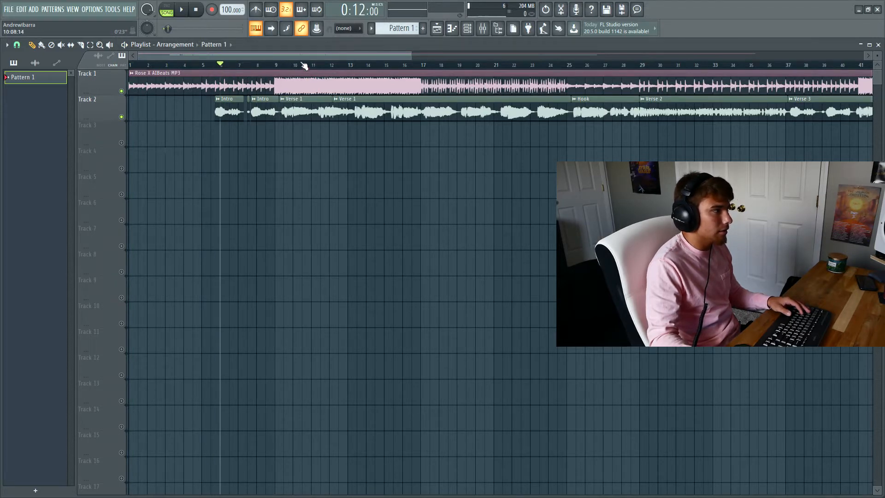
scroll(312, 55, up, 1)
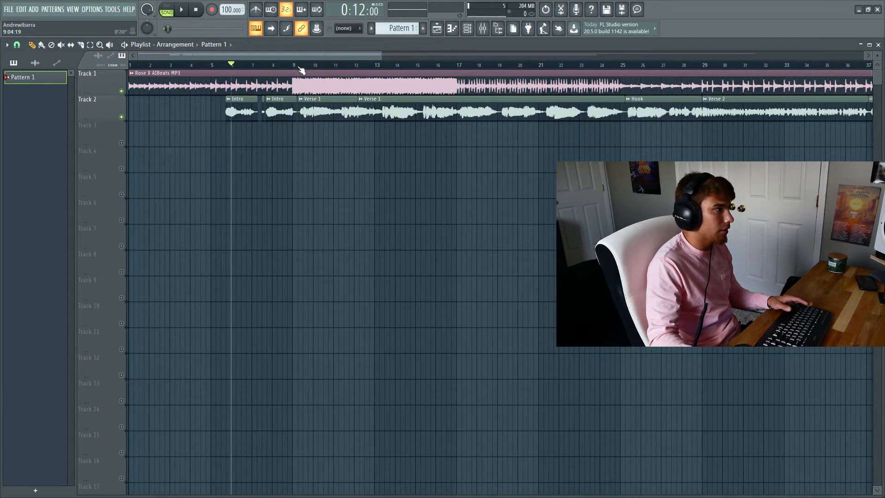
scroll(312, 56, up, 2)
drag(252, 65, 233, 69)
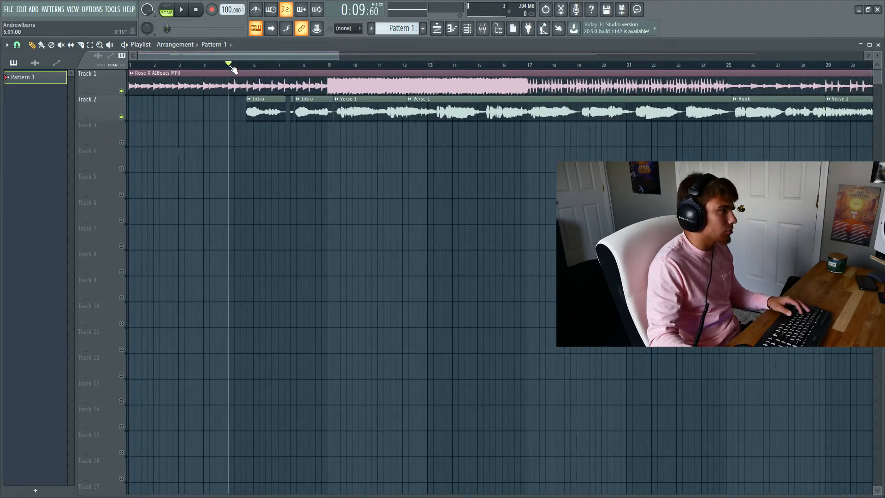
click(247, 65)
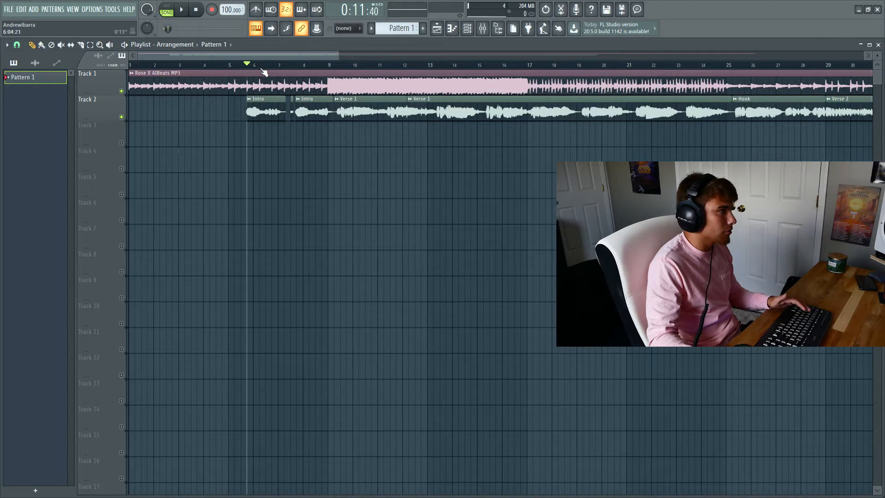
key(space)
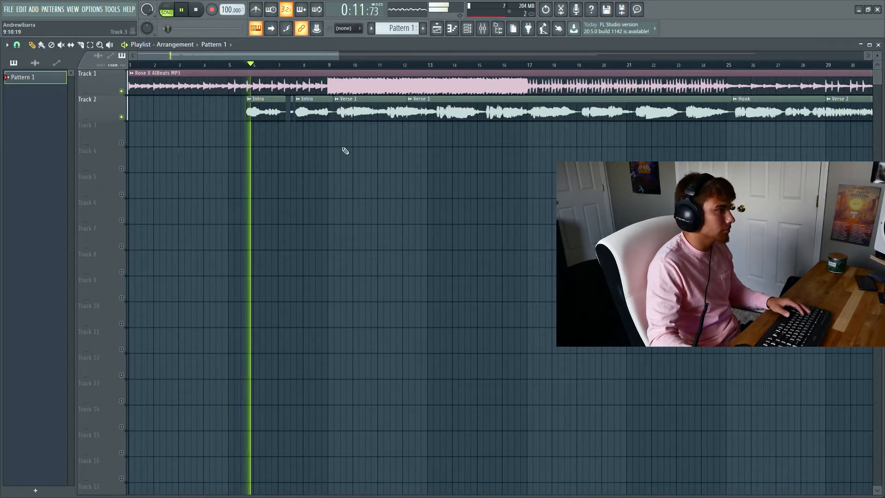
- Raise the volume faders of the Vocals and Verse 1 mixer tracks slightly while the song plays
scroll(378, 57, down, 2)
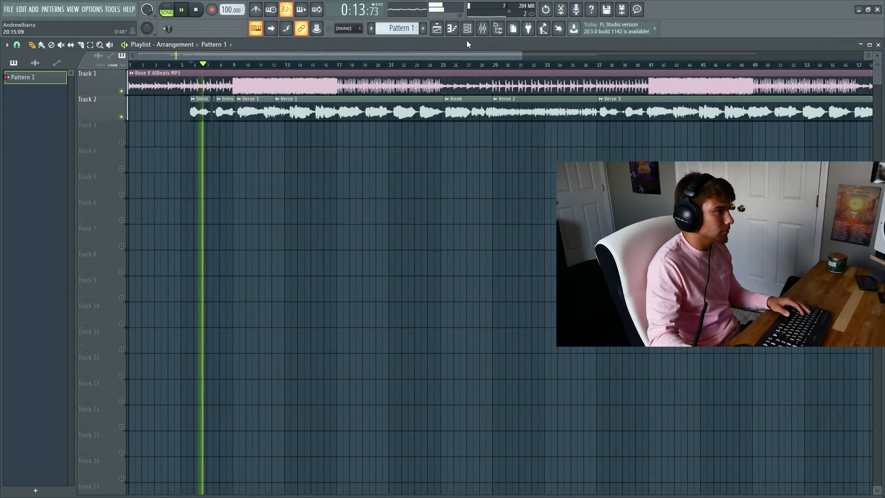
click(483, 29)
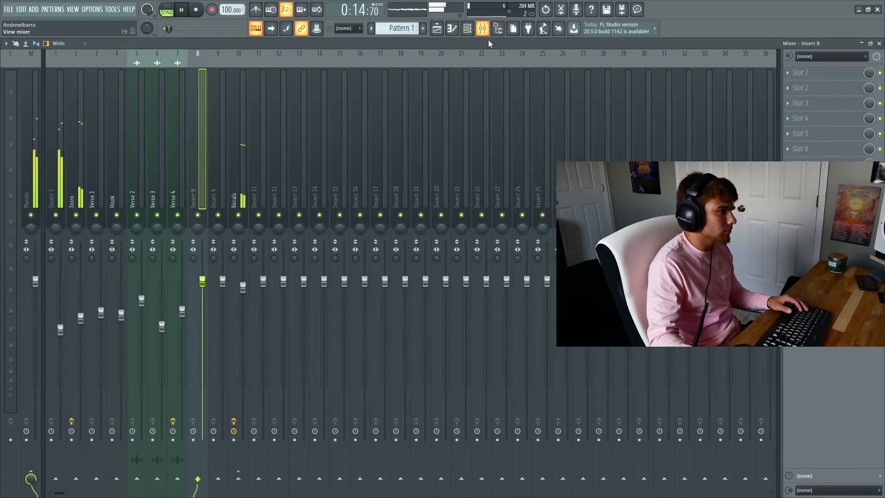
click(238, 173)
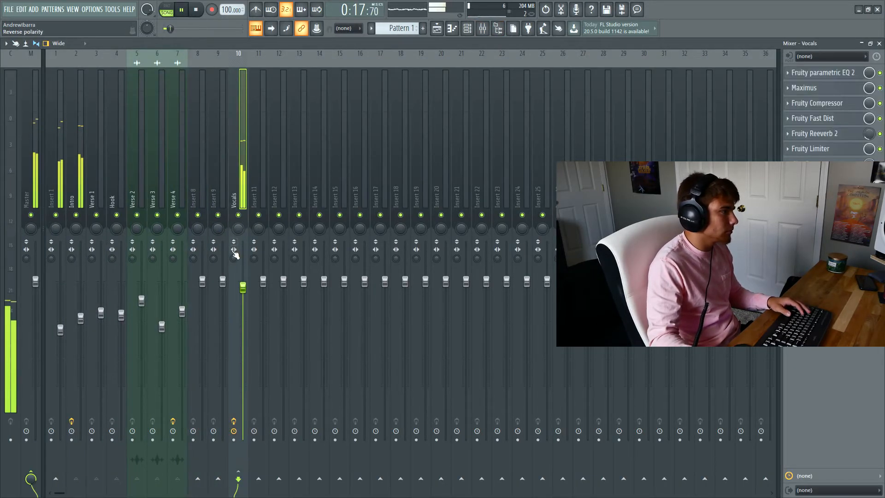
click(92, 169)
drag(102, 314, 103, 314)
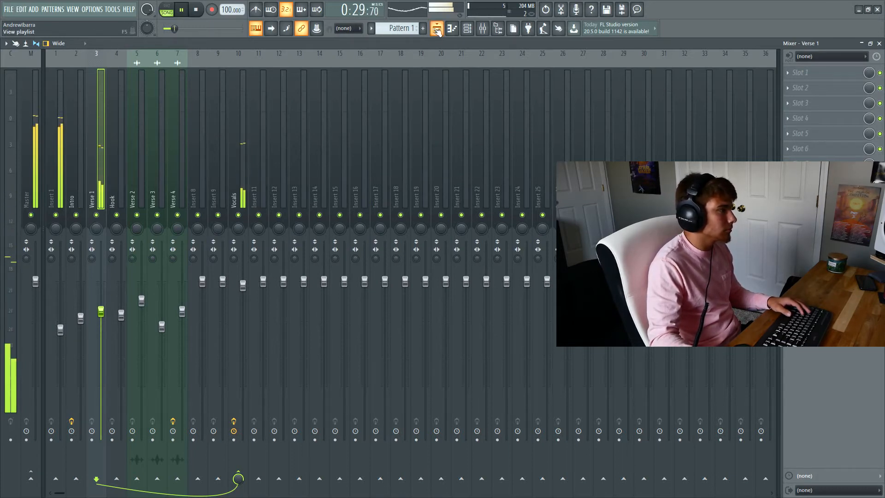
- Raise the Vocals track's volume fader a little more during Verse 1 and return to the playlist
key(F5)
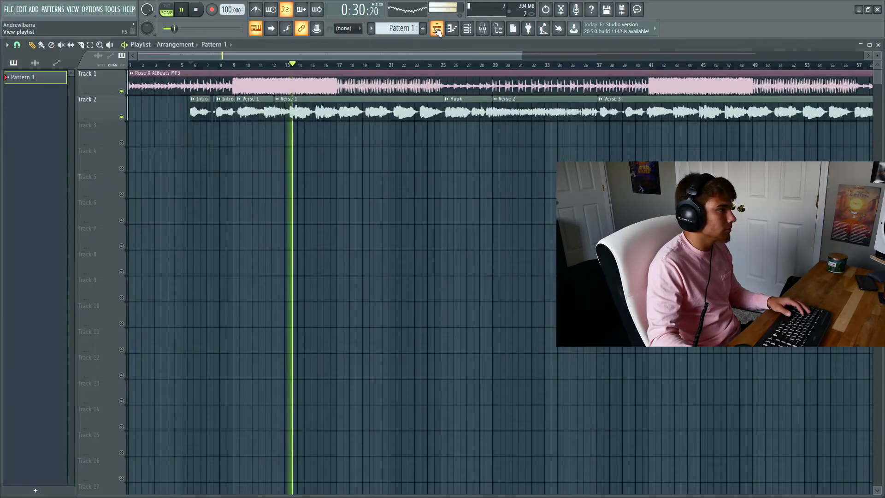
click(482, 28)
click(237, 175)
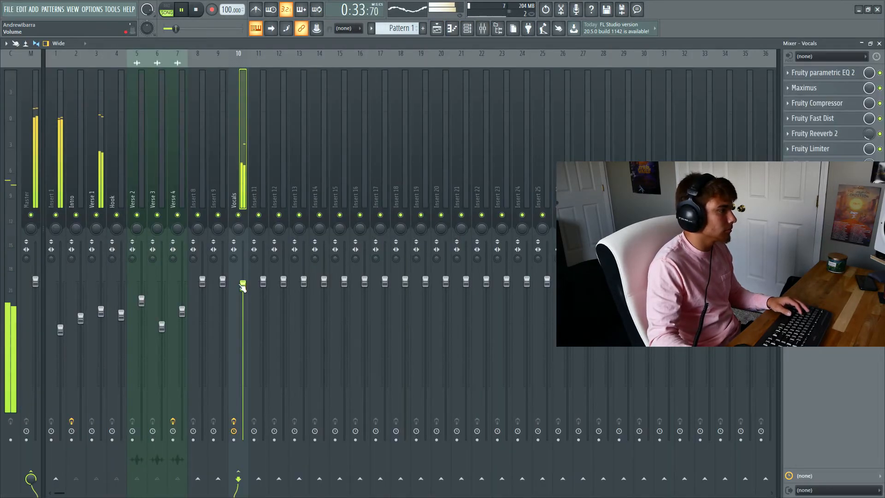
click(438, 30)
scroll(423, 55, down, 2)
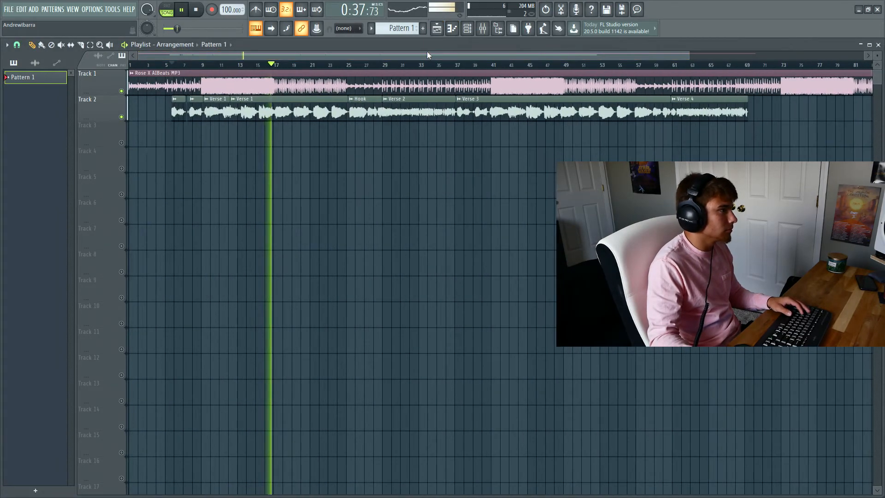